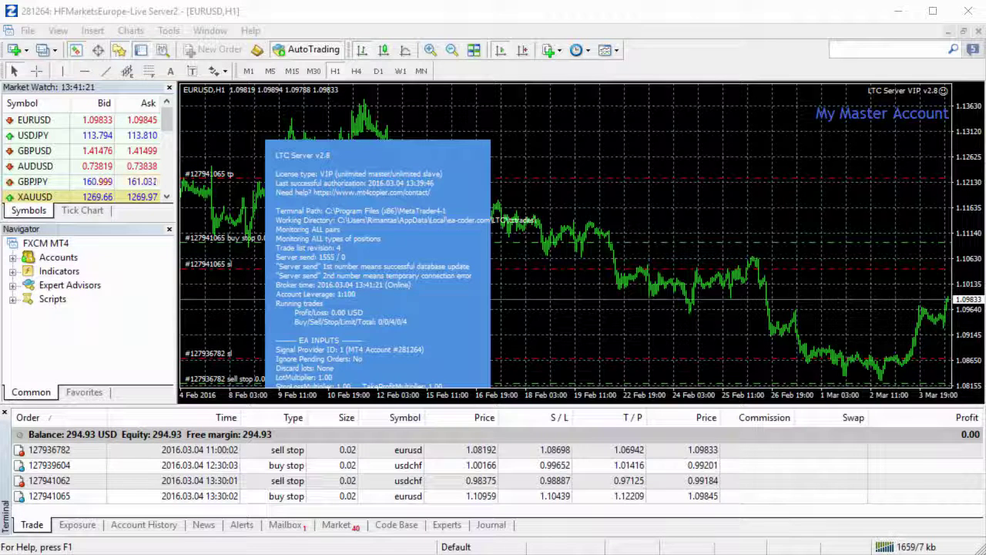
Step: Review the master account's eurusd and usdchf pending stop orders
click(367, 450)
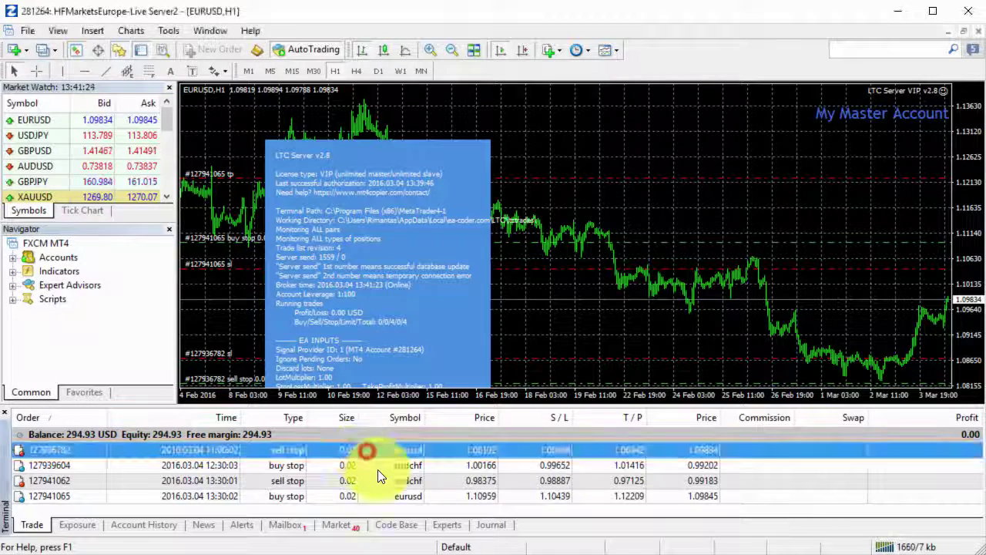
click(377, 469)
click(373, 497)
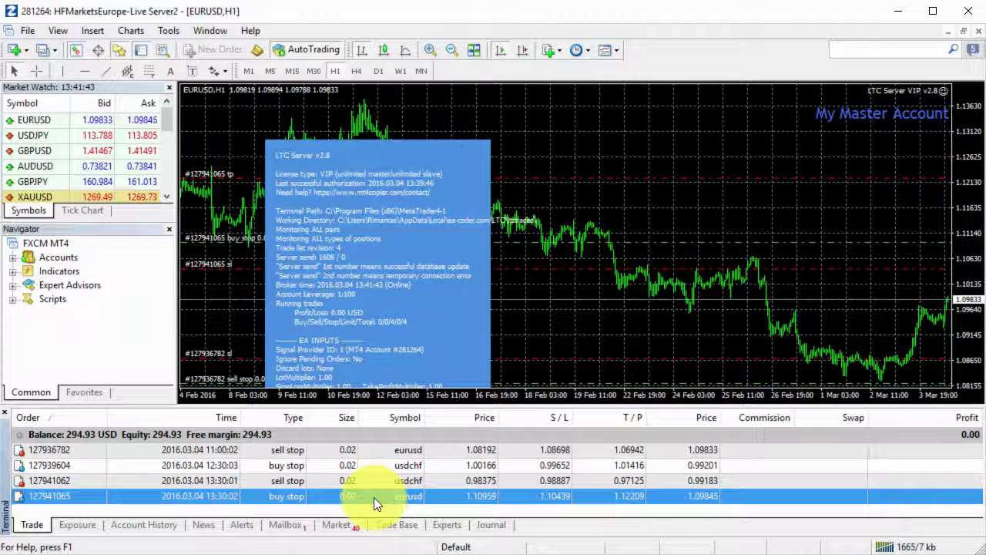
key(Up)
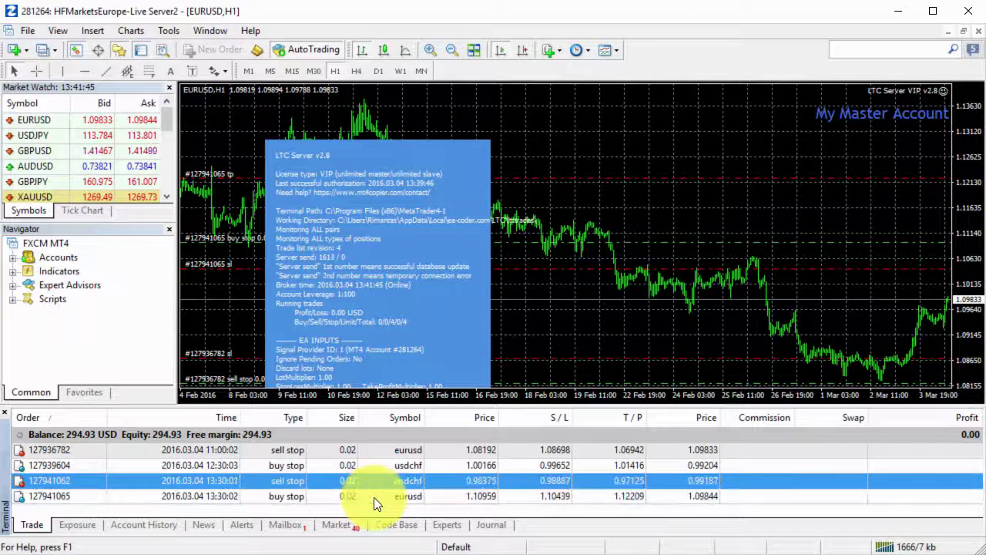
key(Up)
key(Up)
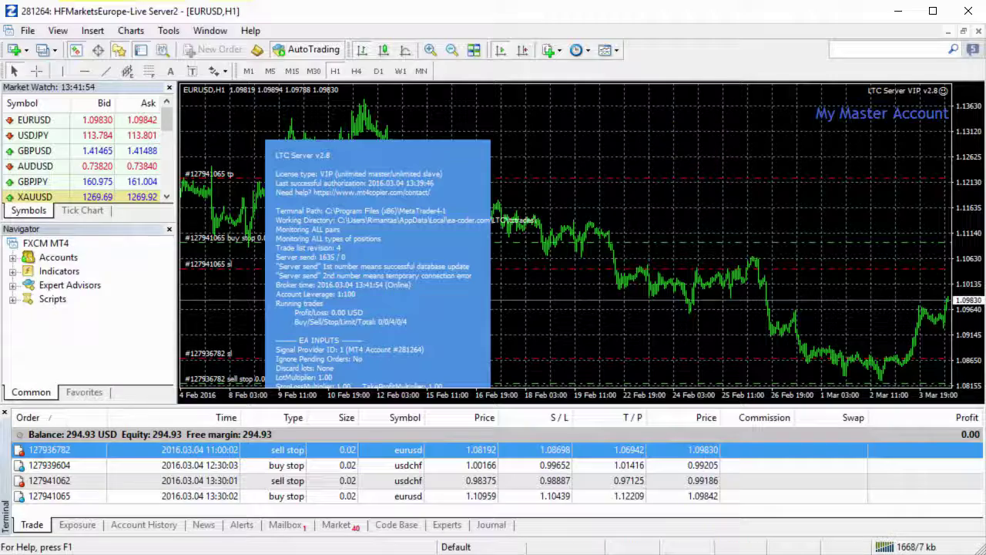
Step: Compare the client account's copied orders, then return to the master terminal
key(alt+Tab)
click(455, 455)
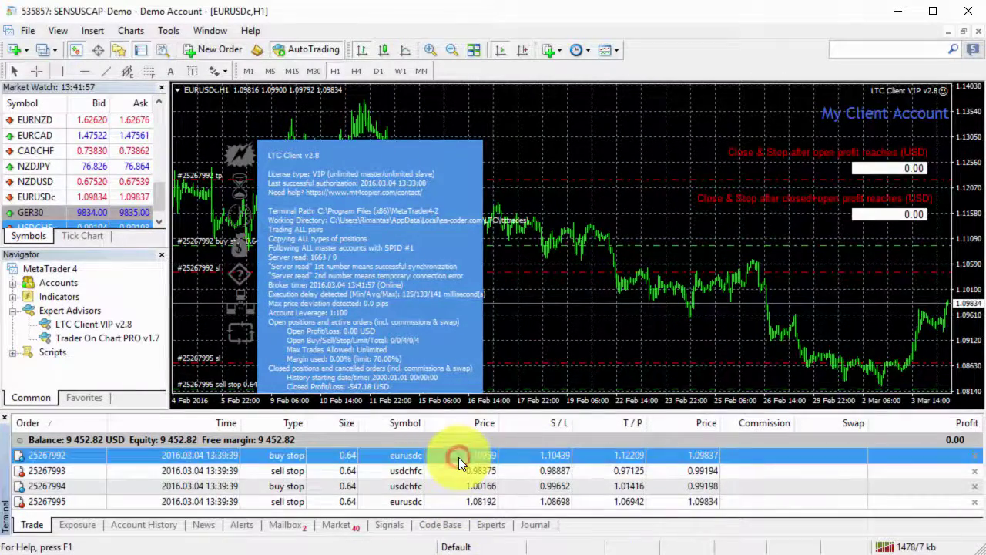
key(End)
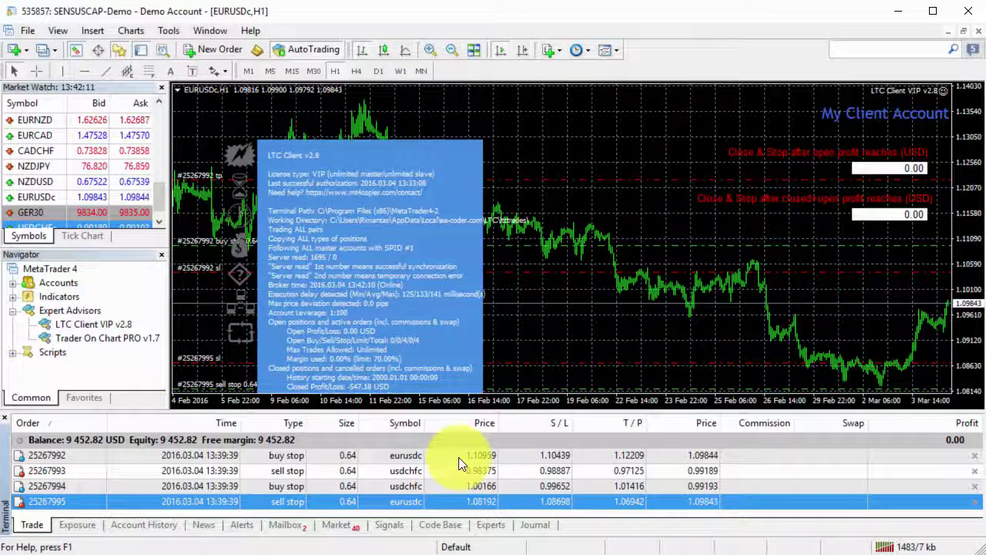
key(alt+Tab)
click(591, 329)
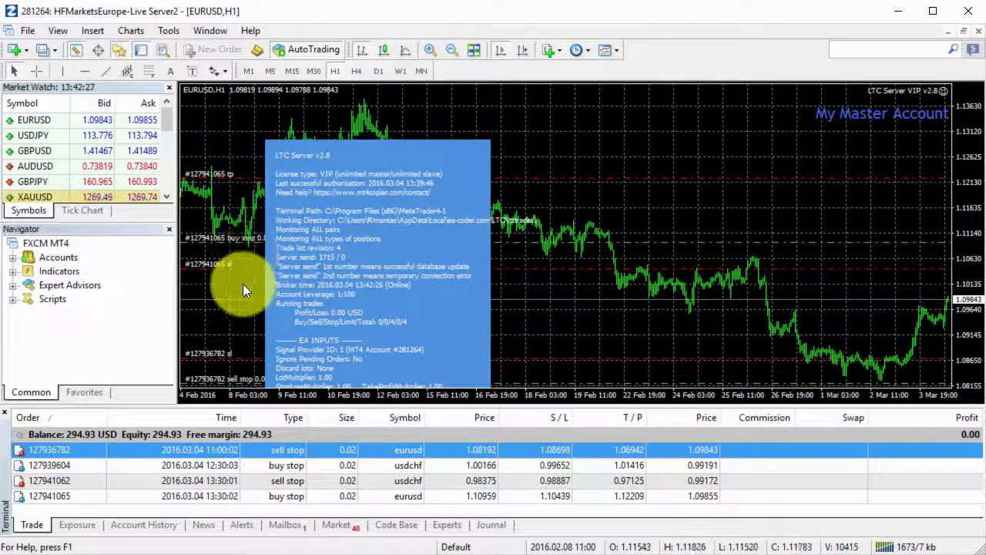
Step: Expand Accounts to list the FXCM-USDDemo01 login, cancel the rename, and reselect the stop orders
click(14, 259)
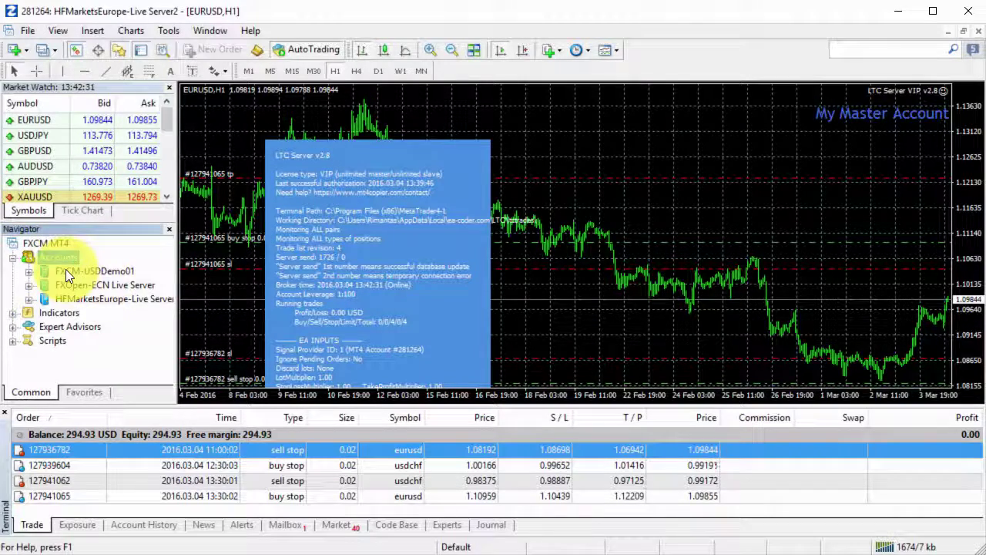
double_click(65, 269)
click(106, 286)
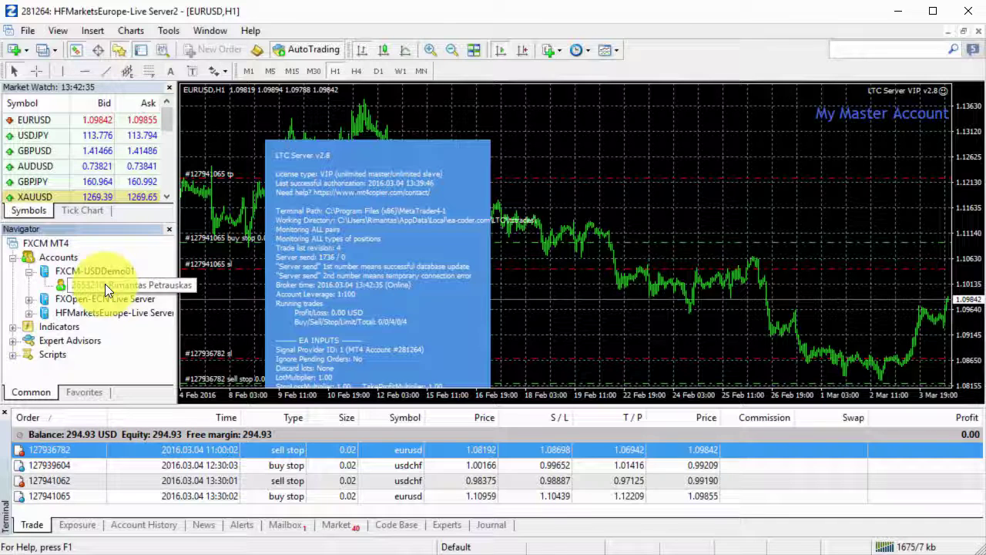
click(105, 283)
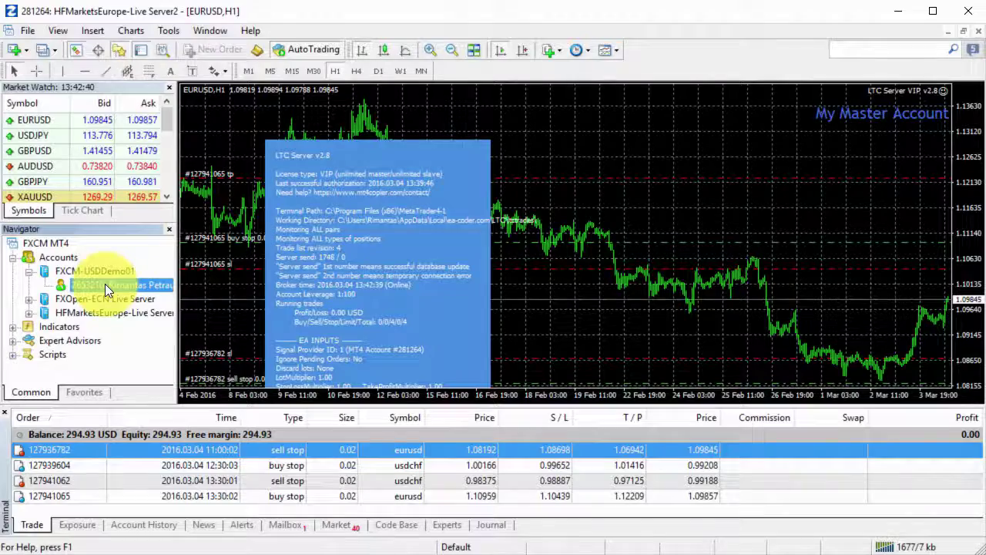
key(Return)
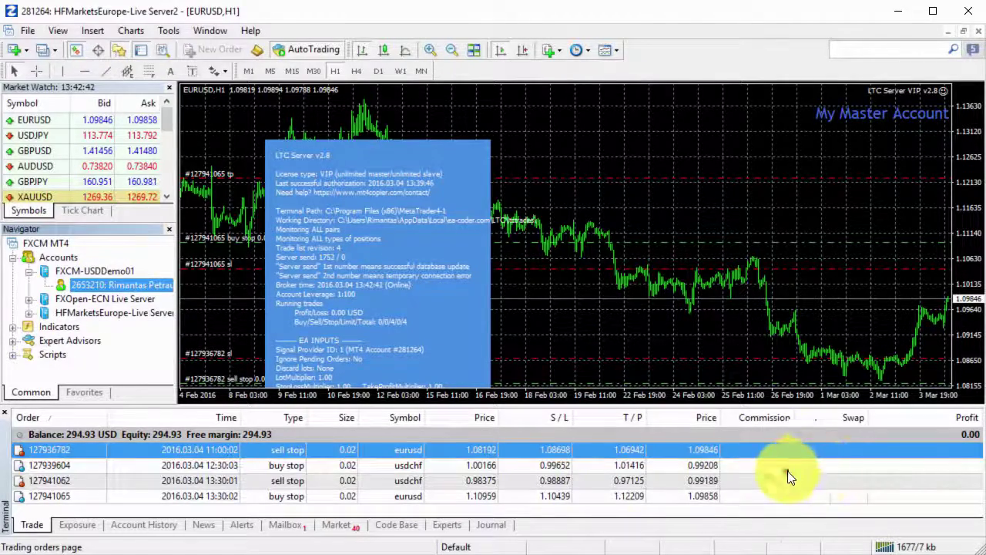
click(783, 479)
click(780, 493)
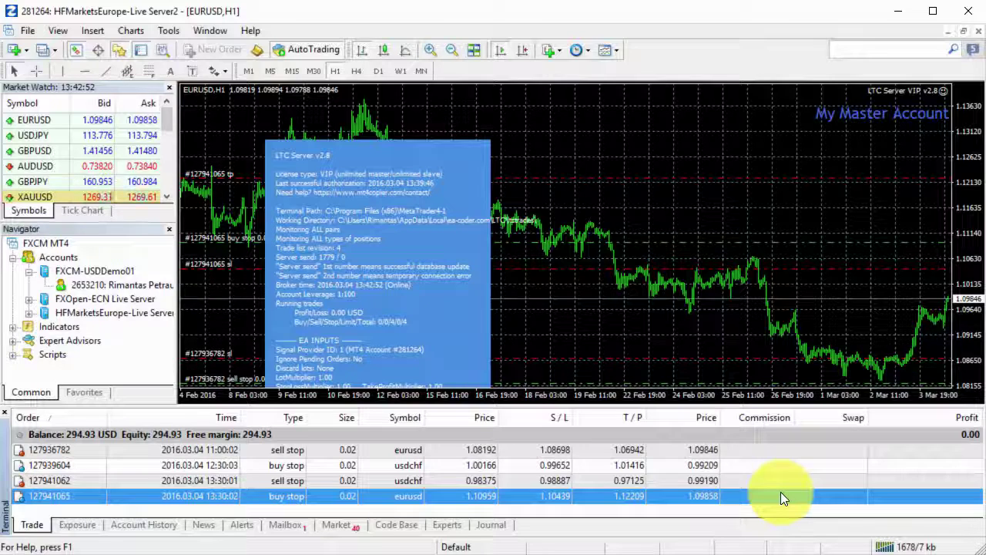
click(749, 482)
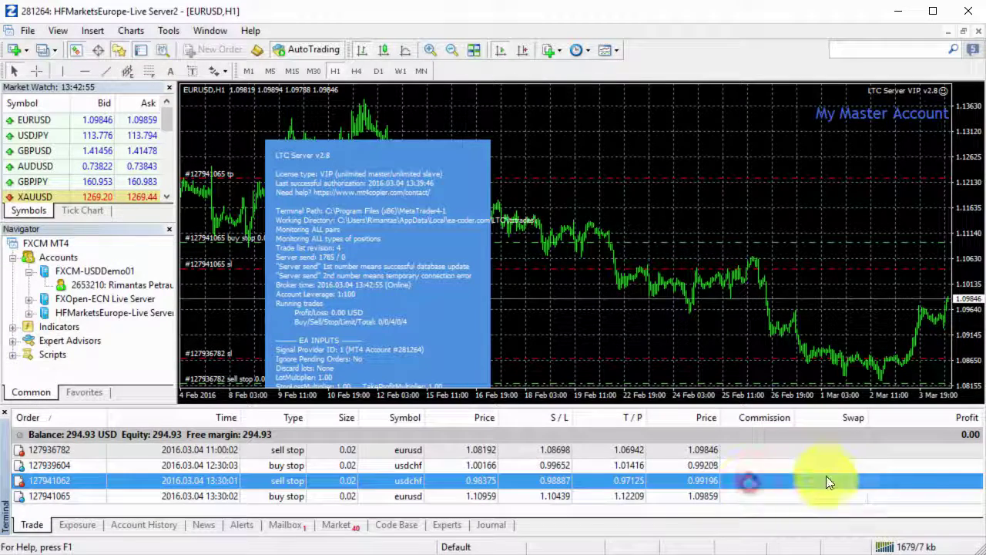
right_click(826, 476)
right_click(761, 464)
right_click(728, 452)
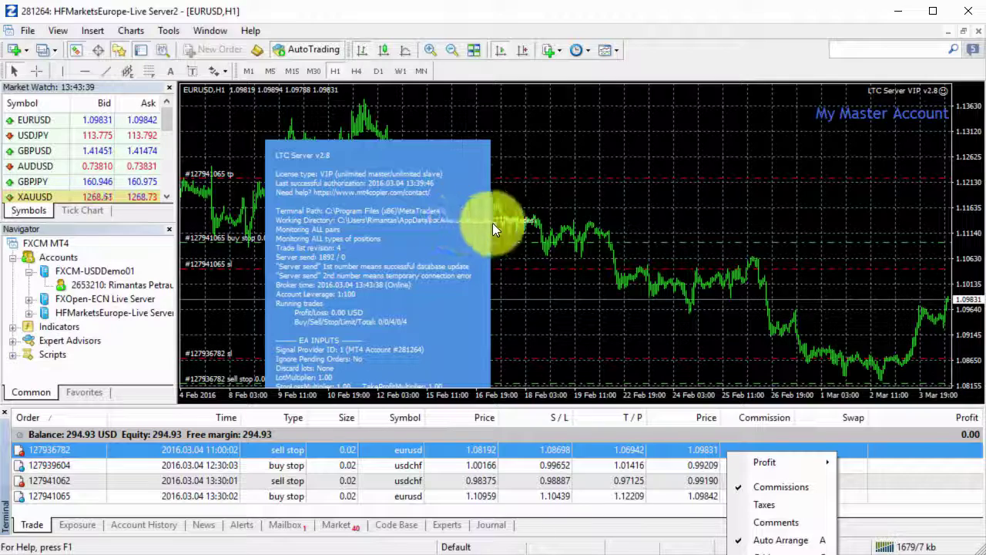
click(501, 466)
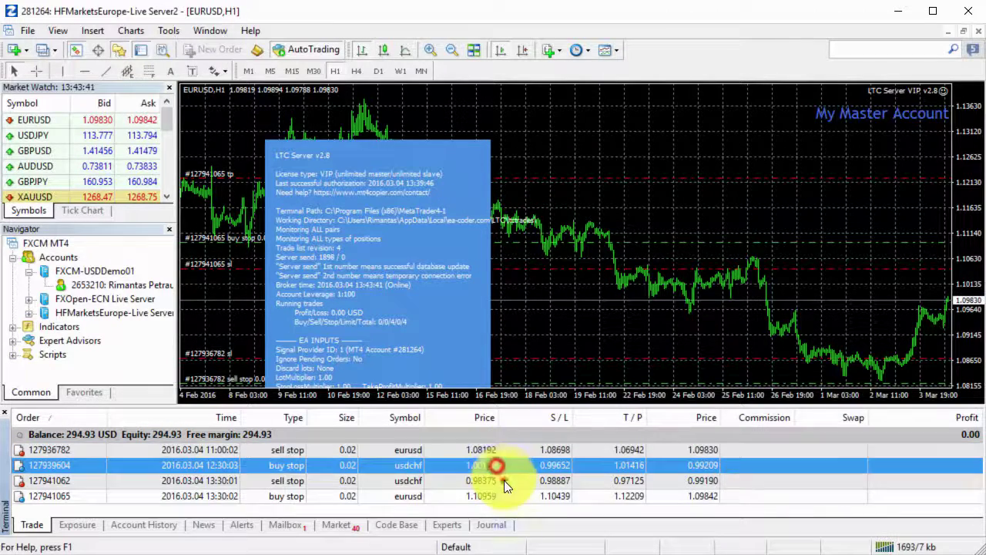
click(503, 492)
click(516, 450)
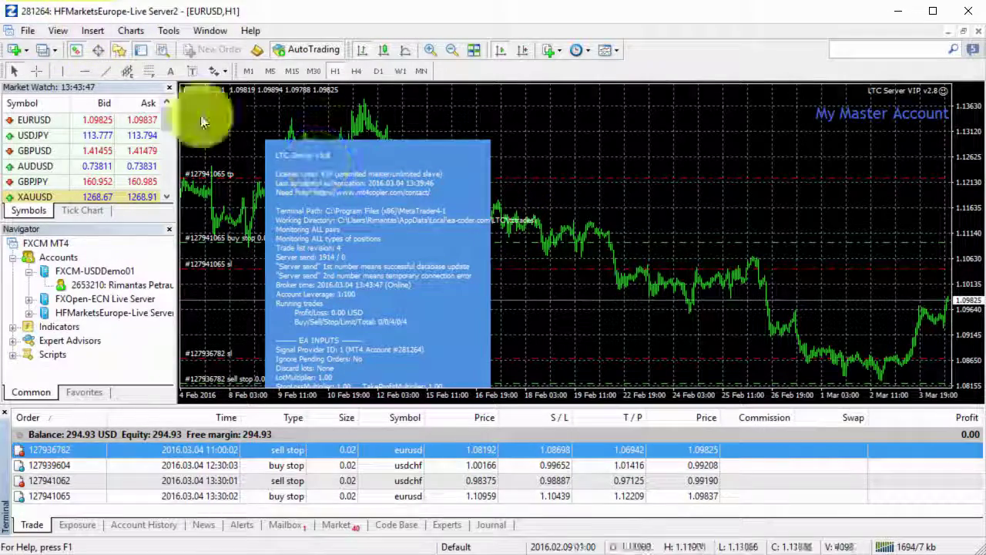
Step: Open the terminal's data folder and navigate to AppData\Local\ea-coder.com\LTC\ltctrades
click(31, 30)
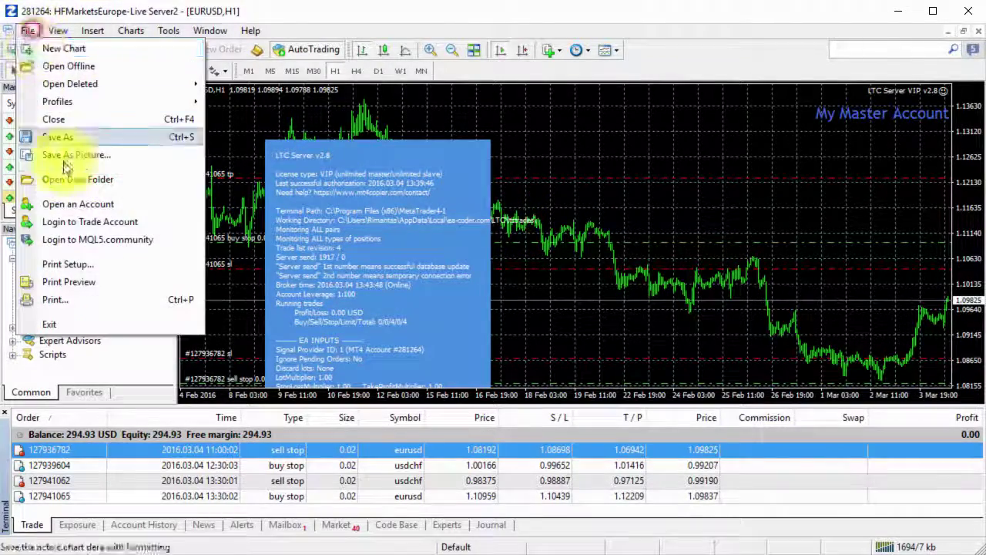
click(113, 185)
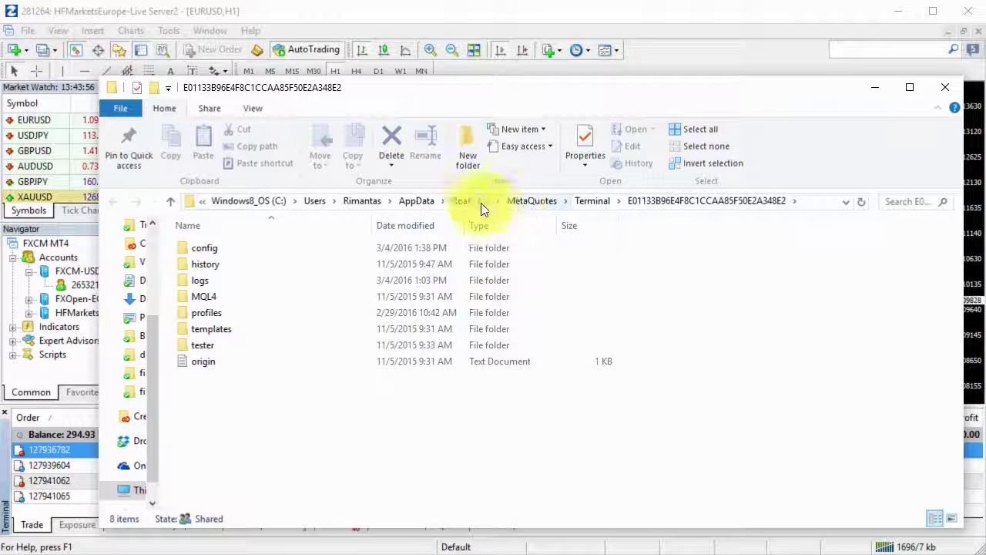
click(410, 203)
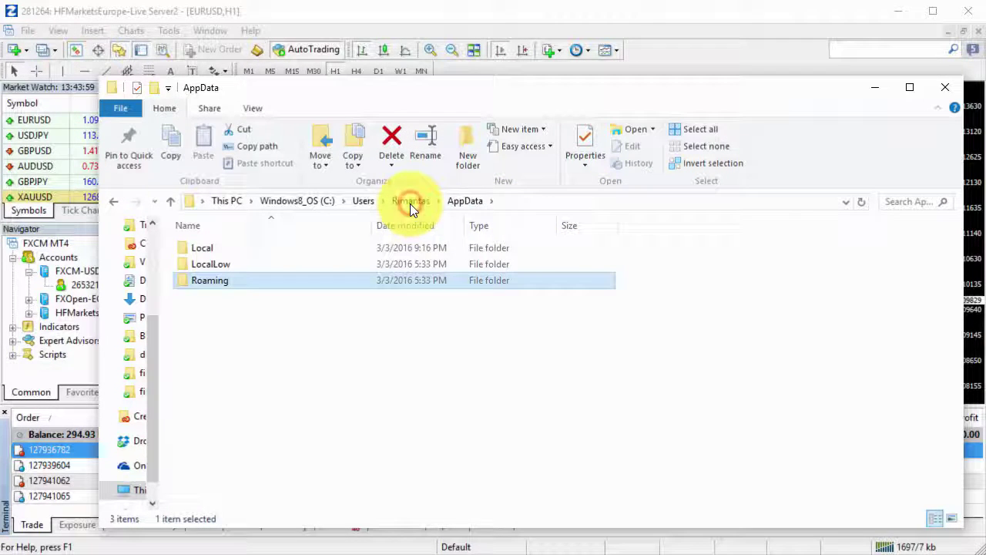
double_click(221, 249)
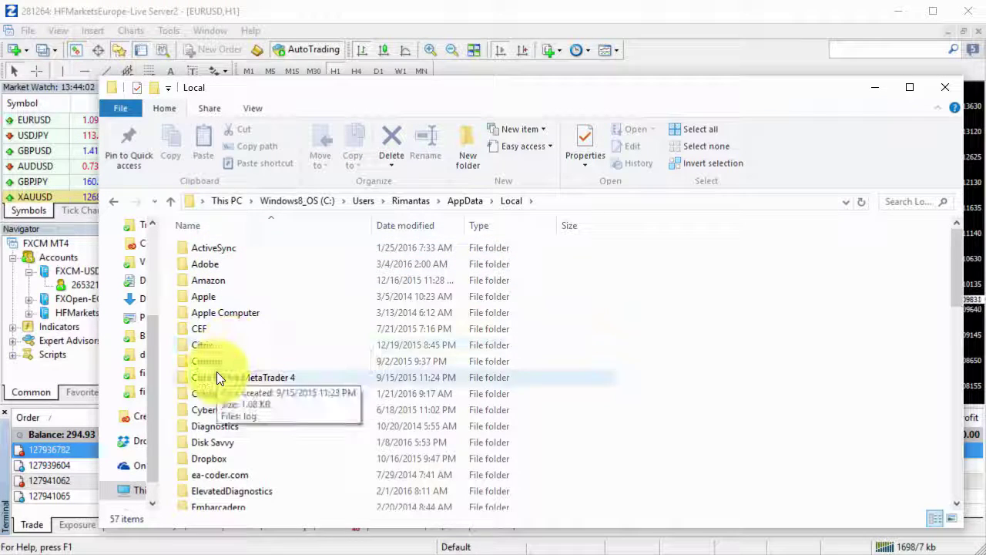
double_click(213, 475)
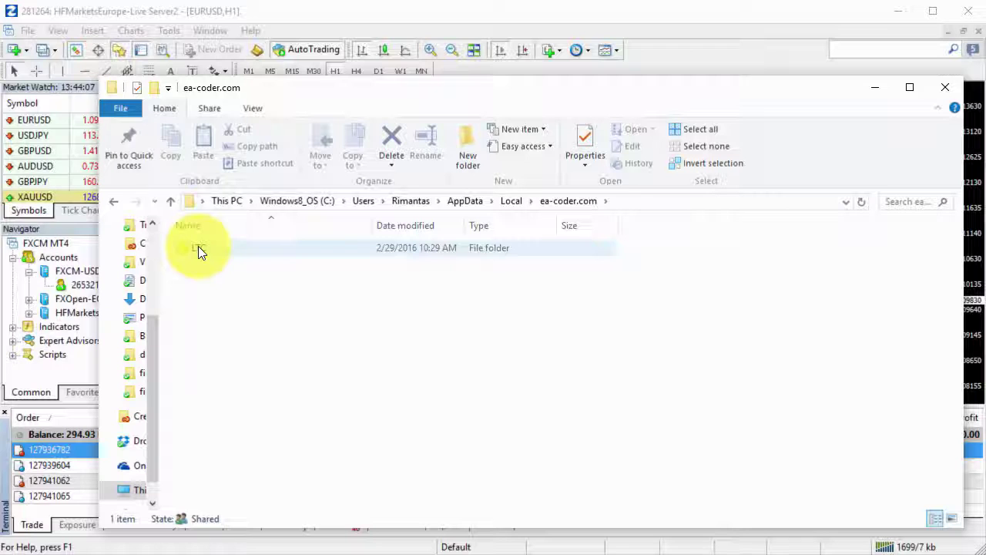
double_click(198, 249)
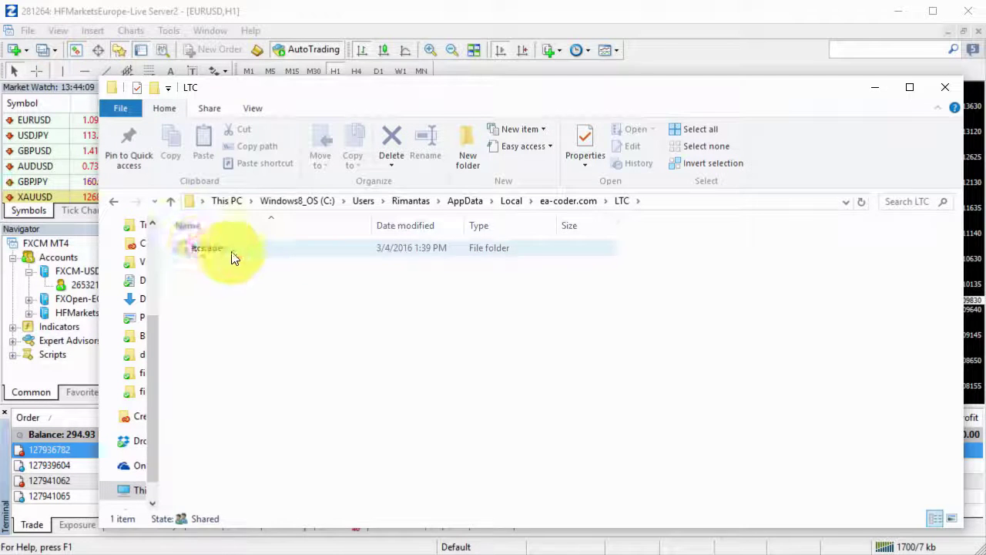
click(231, 251)
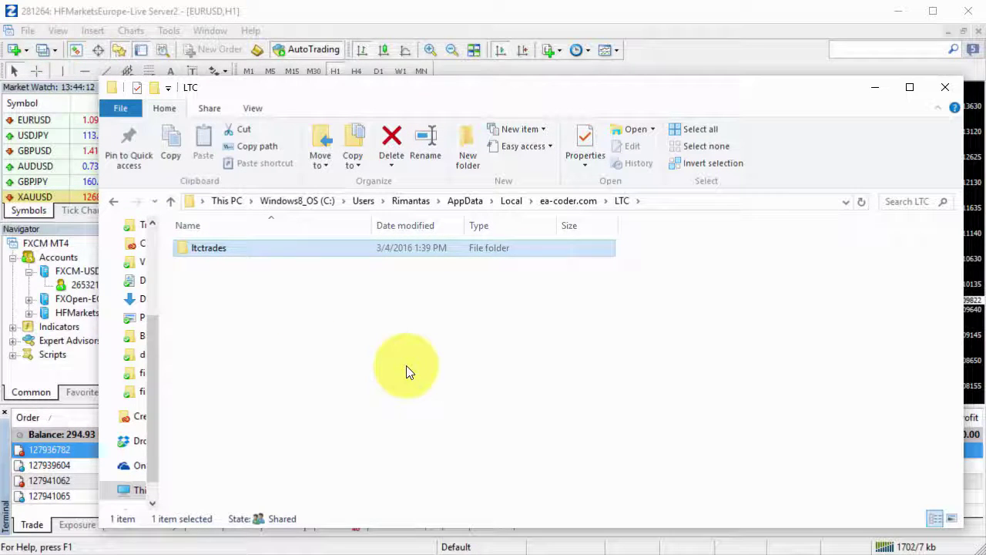
key(Return)
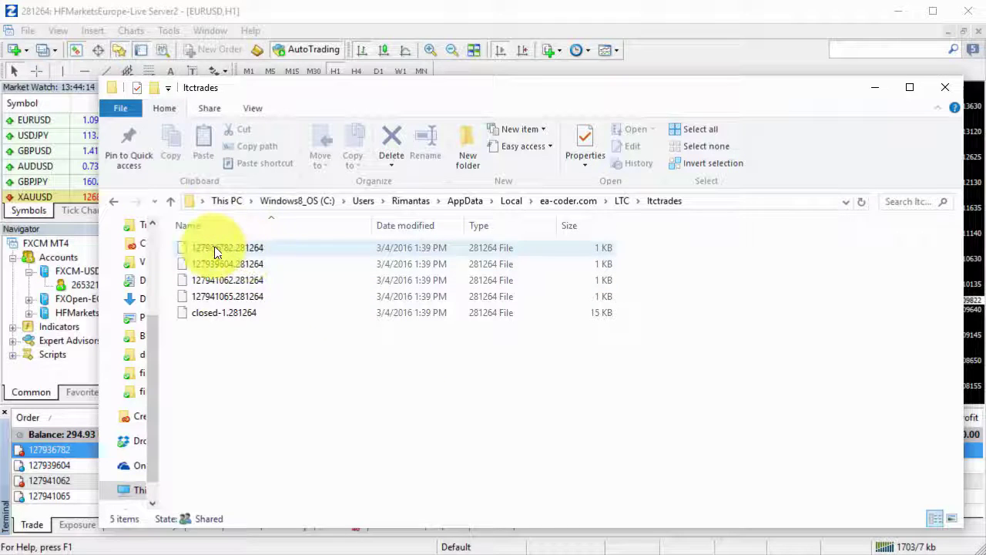
Step: Select each of the four 1 KB order files in ltctrades
click(214, 247)
click(213, 264)
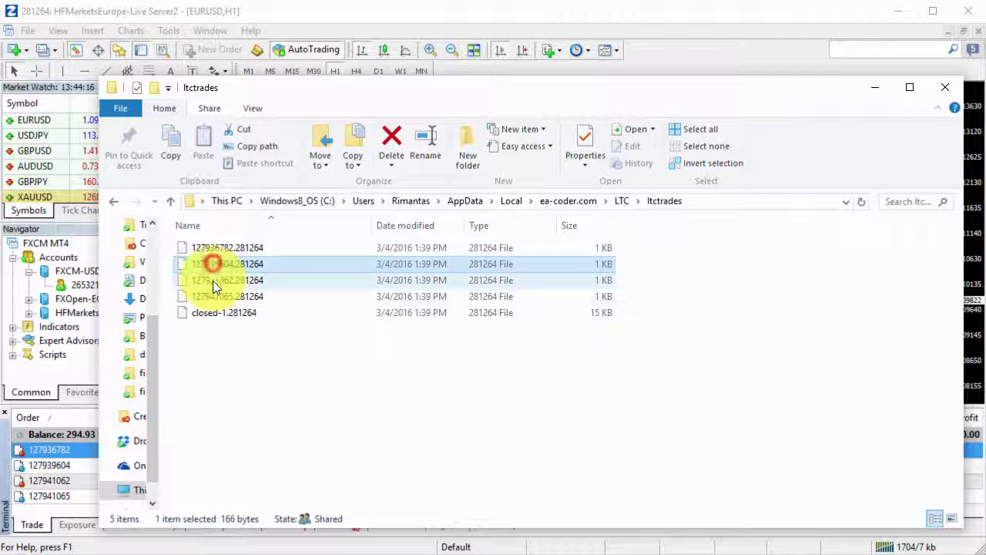
click(212, 280)
click(214, 299)
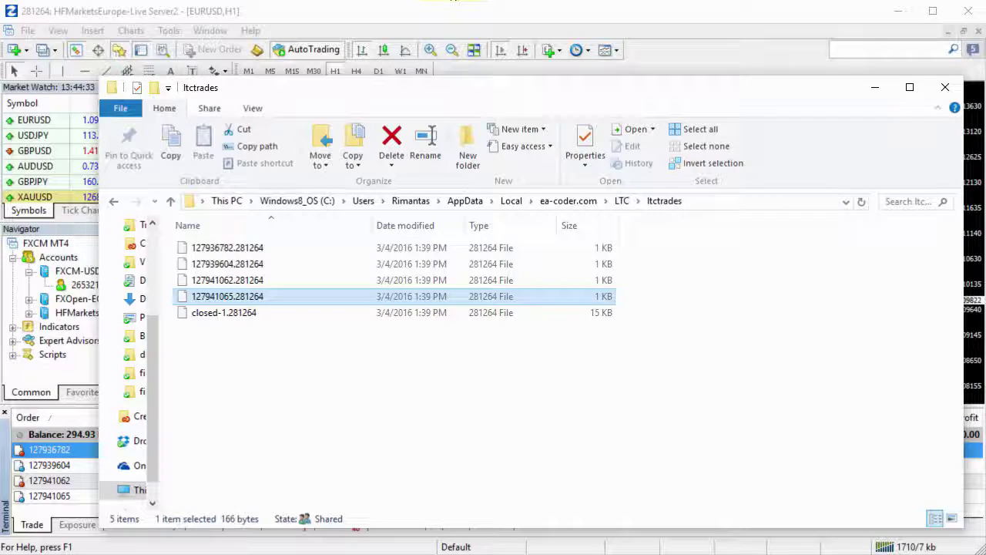
Step: Log the master terminal into the FXCM demo account and turn automated trading on
click(416, 7)
click(591, 465)
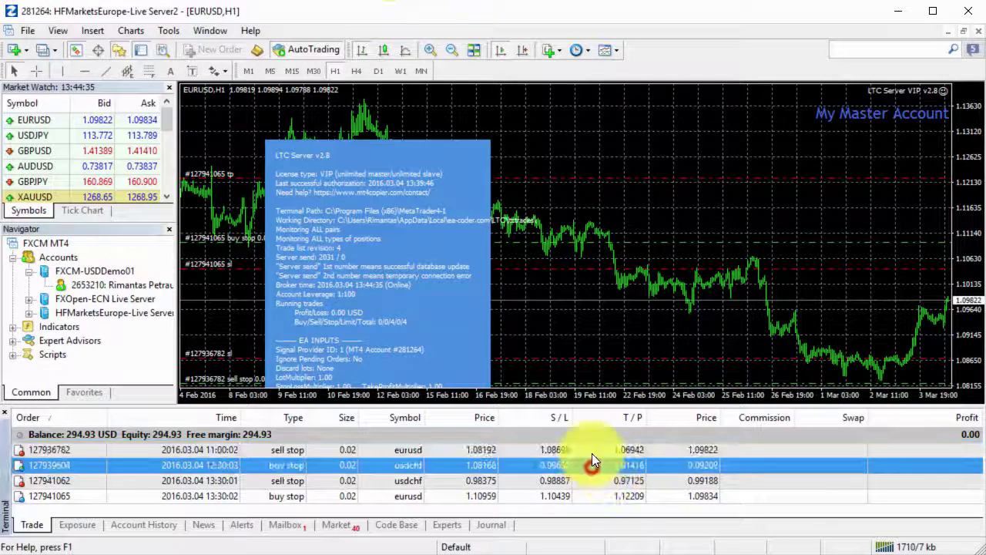
click(592, 451)
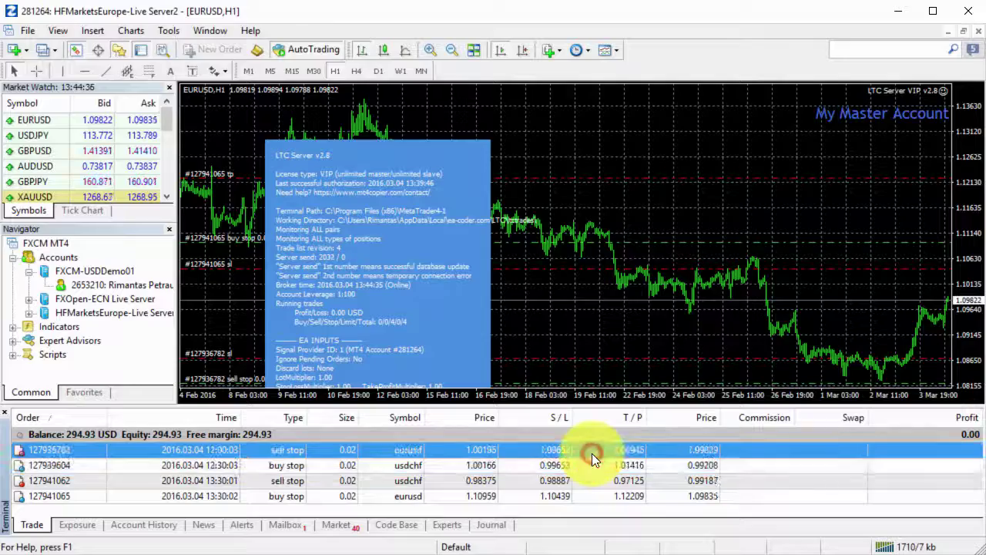
double_click(123, 285)
key(Return)
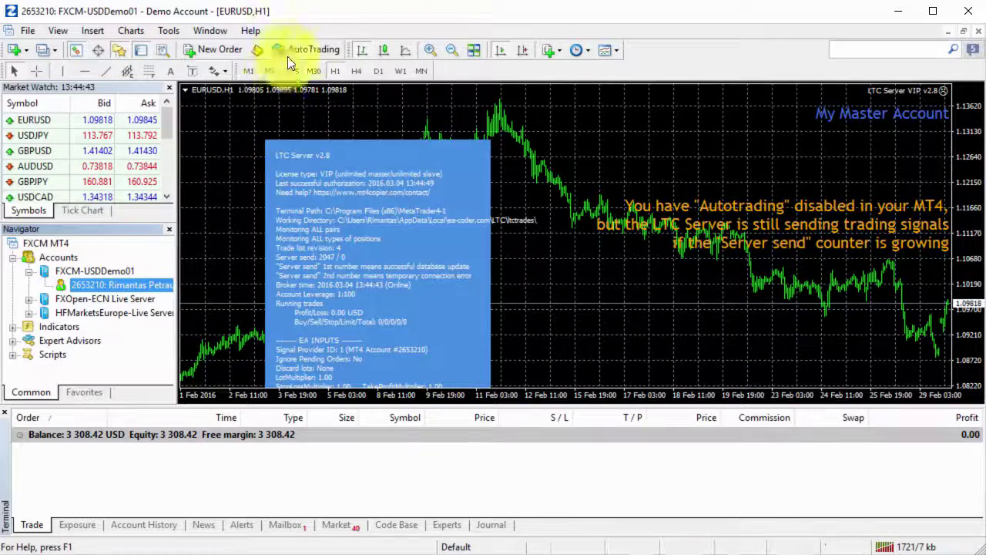
click(300, 49)
click(561, 260)
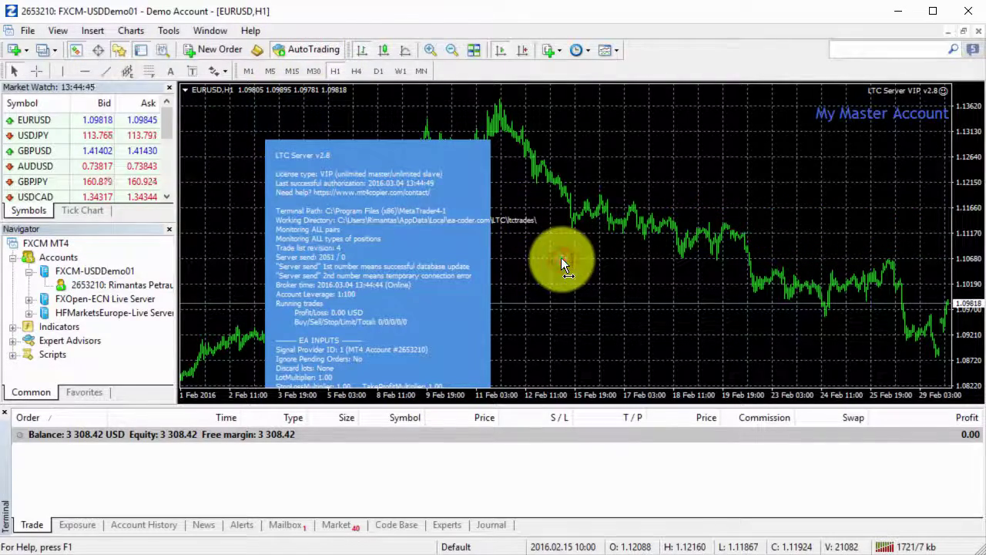
click(374, 478)
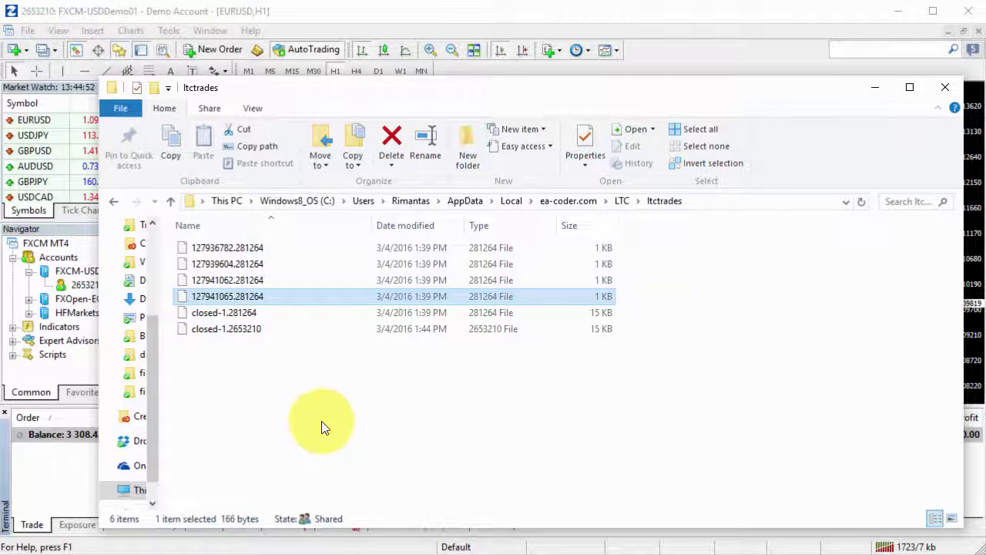
Step: Check the four 281264 order files in ltctrades, then return to MetaTrader
click(321, 426)
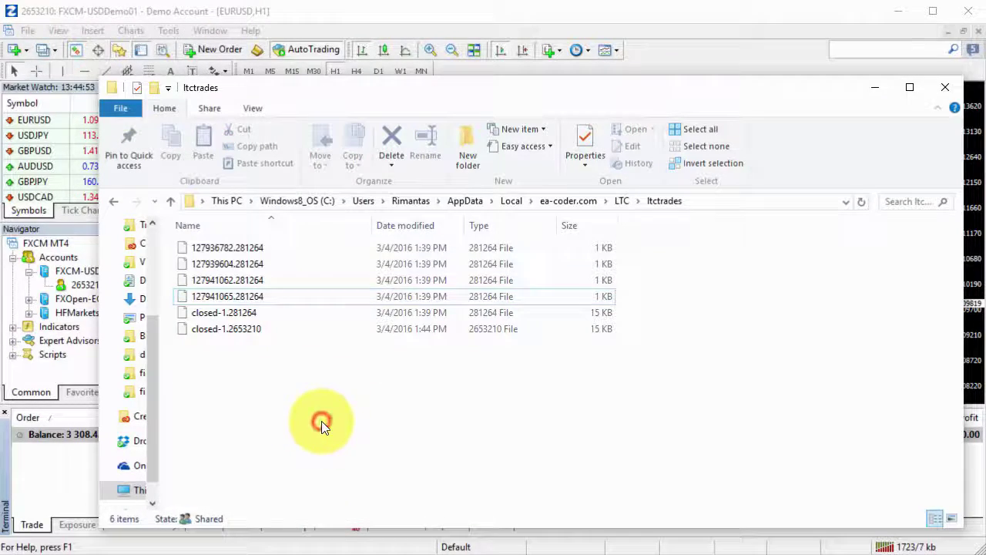
click(244, 248)
click(255, 279)
click(258, 295)
click(262, 279)
click(266, 263)
click(270, 248)
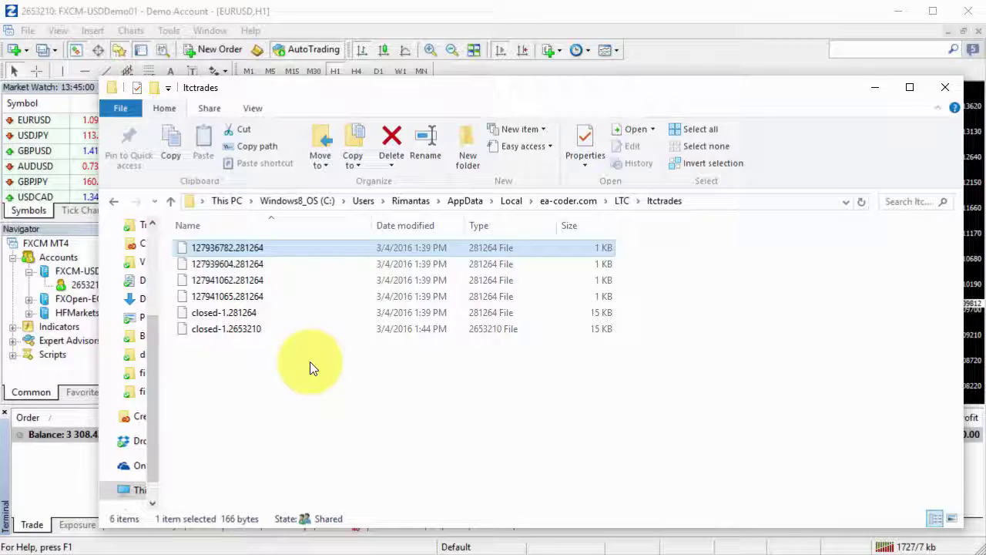
click(284, 13)
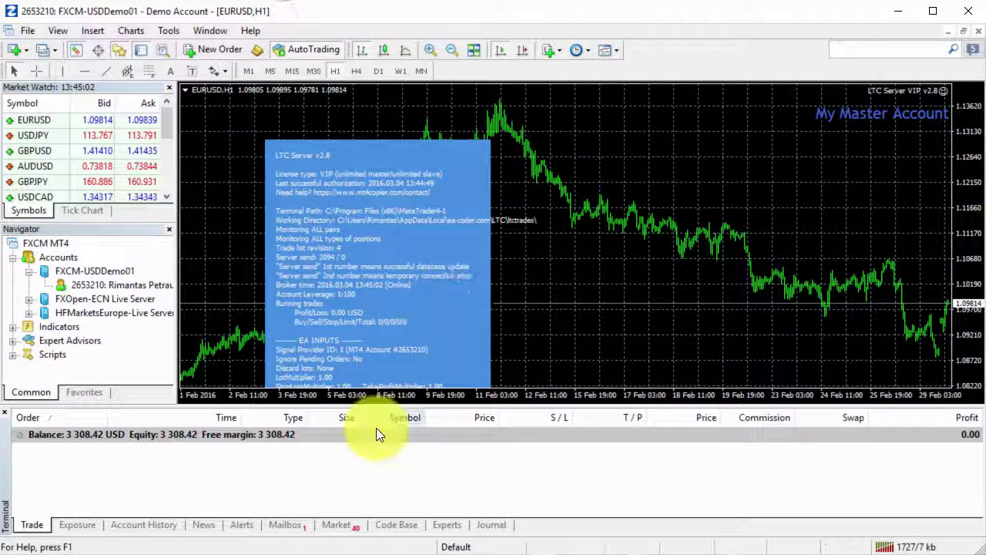
click(377, 471)
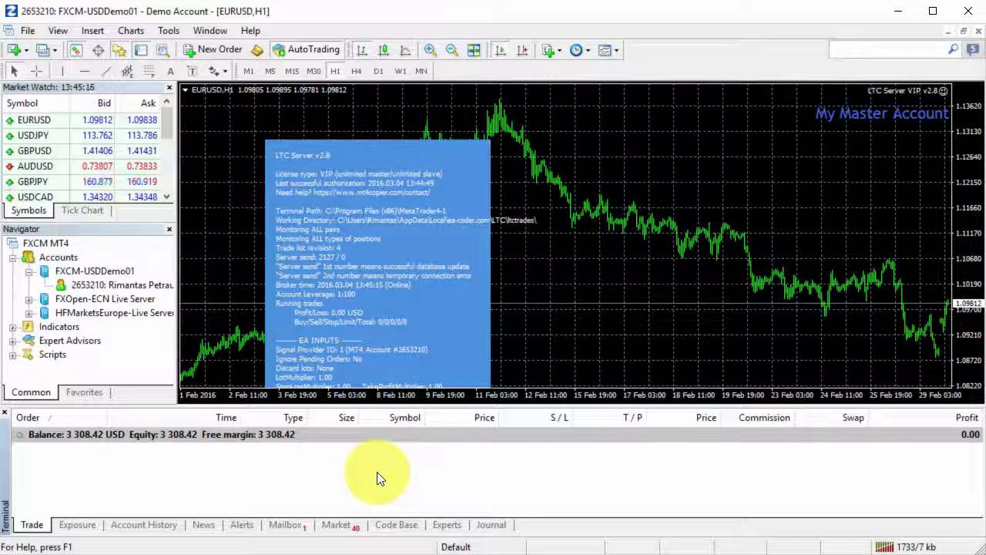
Step: On the client terminal, delete the four ghost pending orders starting with 25267992
key(alt+Tab)
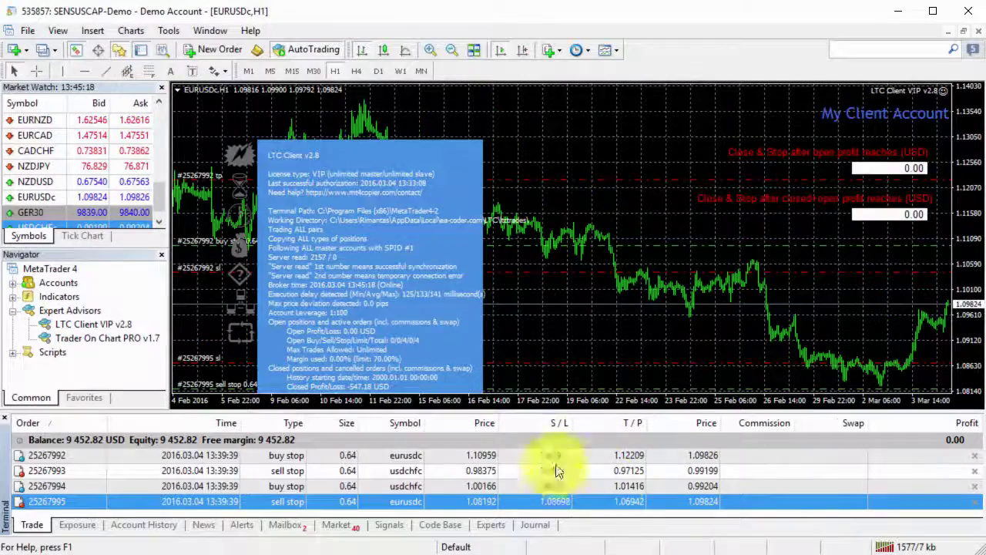
click(812, 455)
click(974, 456)
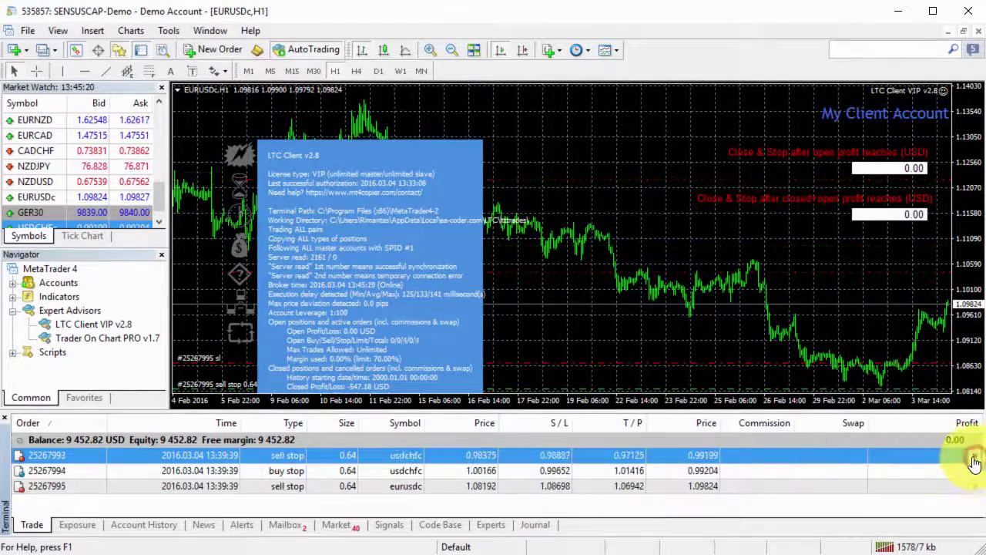
click(973, 456)
click(974, 456)
click(974, 456)
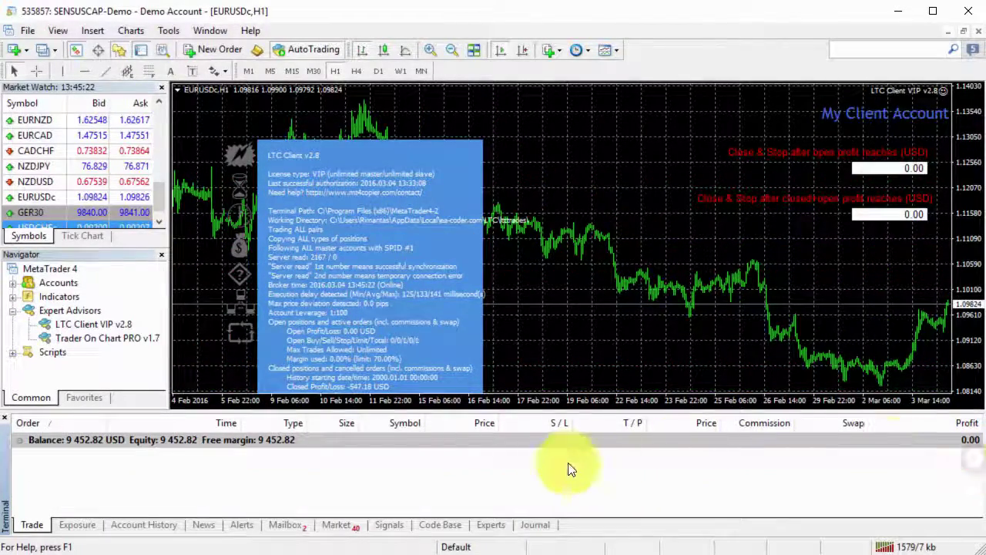
right_click(531, 160)
Step: Remove the LTC Client EA from the client's EURUSDc chart
mouse_move(643, 272)
click(685, 282)
click(463, 296)
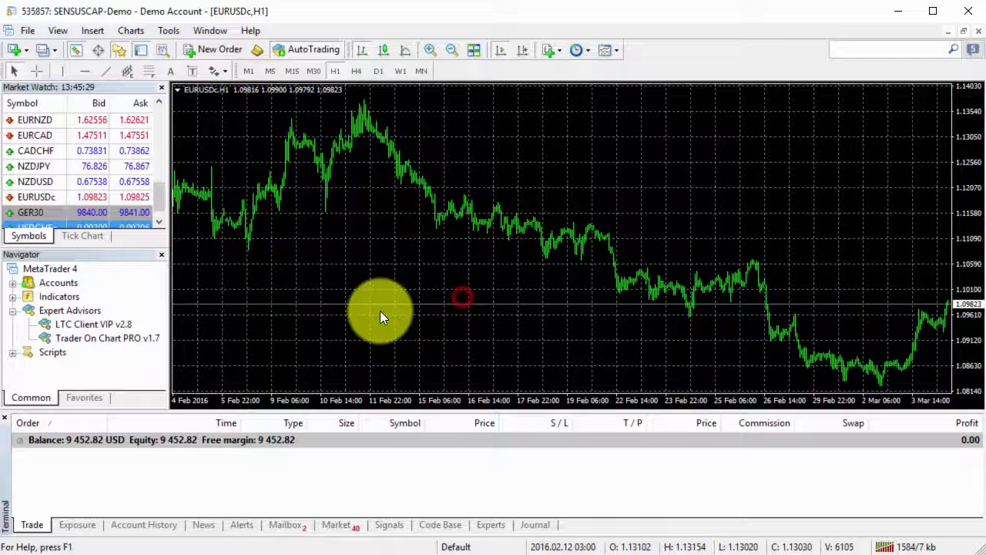
Step: Reattach LTC Client VIP v2.8 with the licence key entered in LicenseKey
double_click(74, 324)
double_click(385, 209)
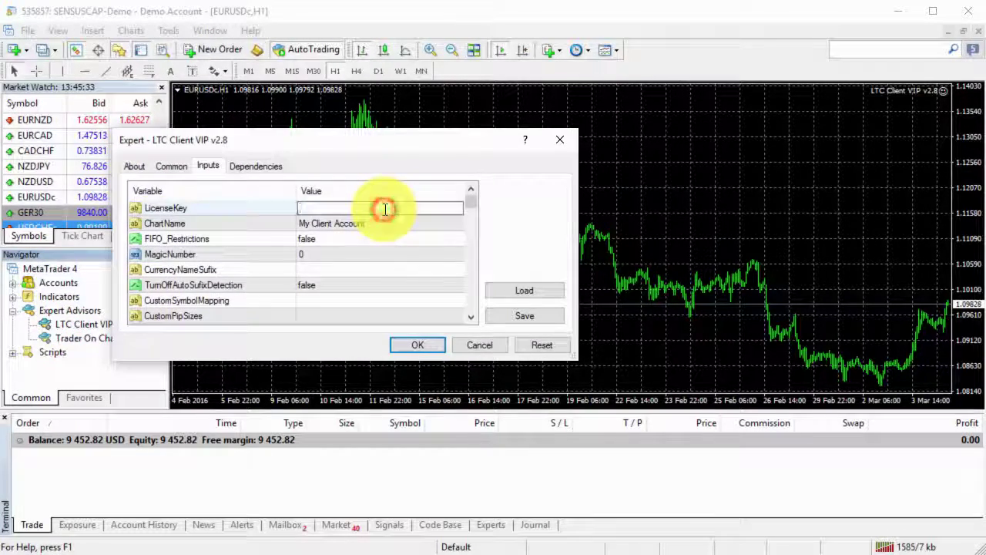
key(Return)
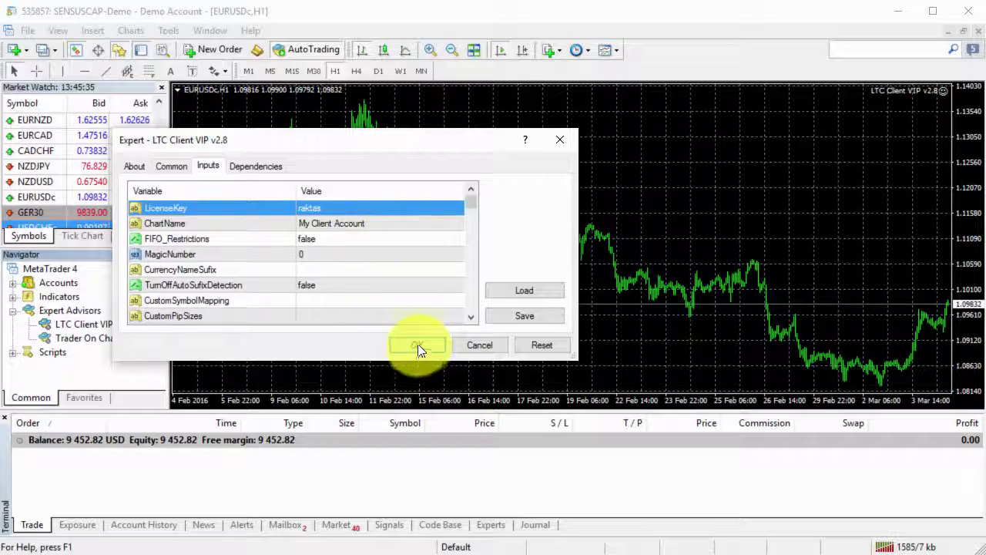
click(419, 347)
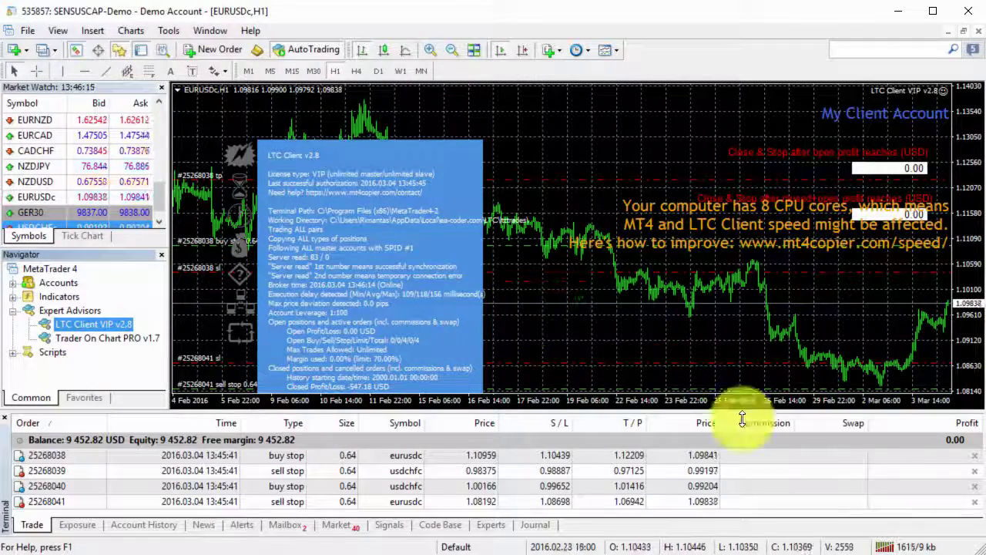
Step: Delete the four recopied pending orders, starting with 25268038
click(975, 455)
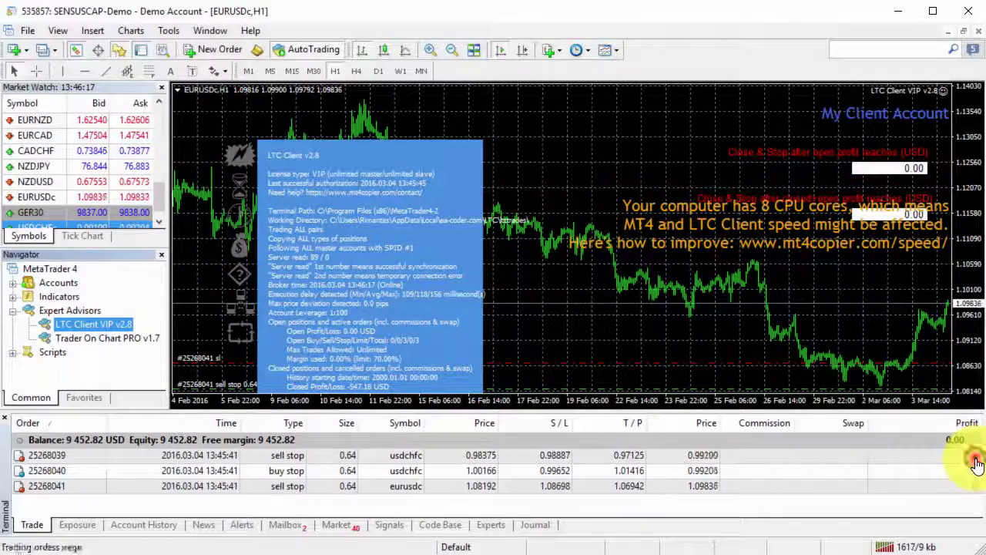
click(975, 455)
click(974, 455)
click(975, 455)
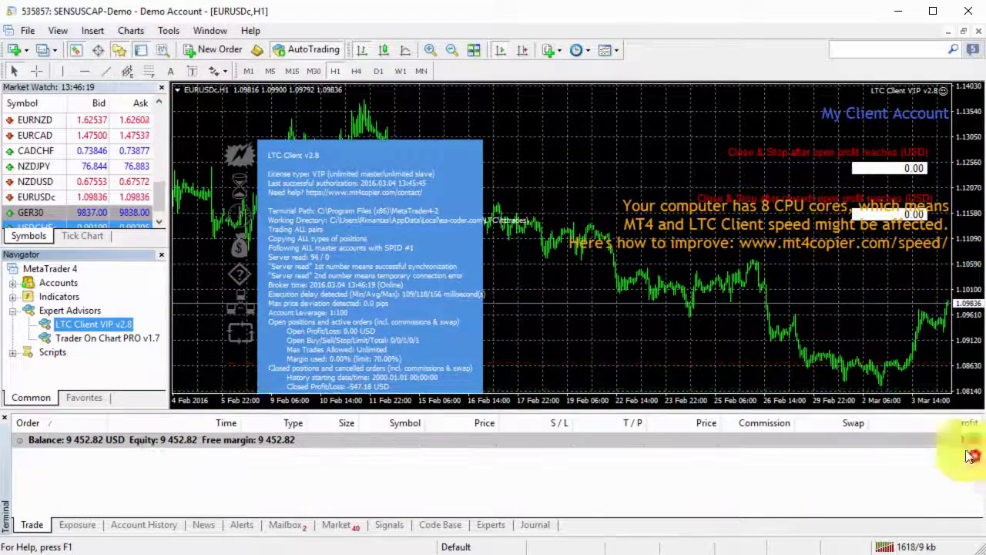
Step: Remove the LTC Client EA from the chart
right_click(543, 277)
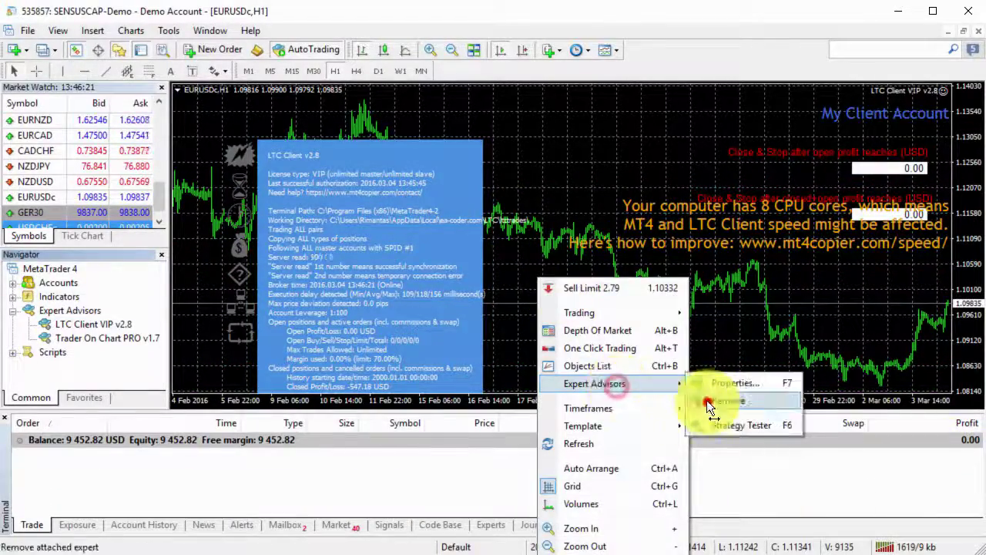
click(621, 385)
click(701, 402)
Step: Reopen LTC Client VIP v2.8's inputs, confirm the LicenseKey, and move to FilterMasterAccounts
double_click(106, 324)
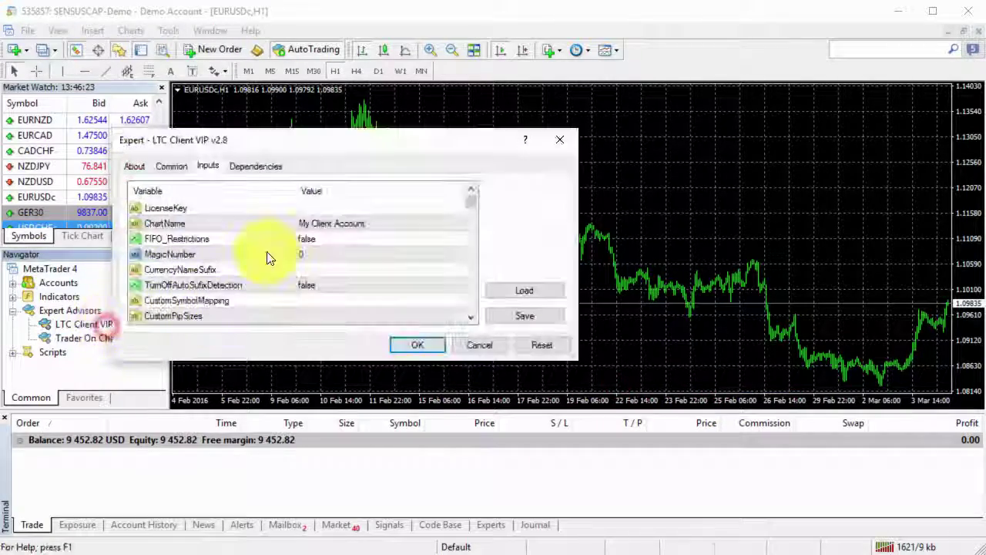
click(325, 209)
click(327, 209)
key(Return)
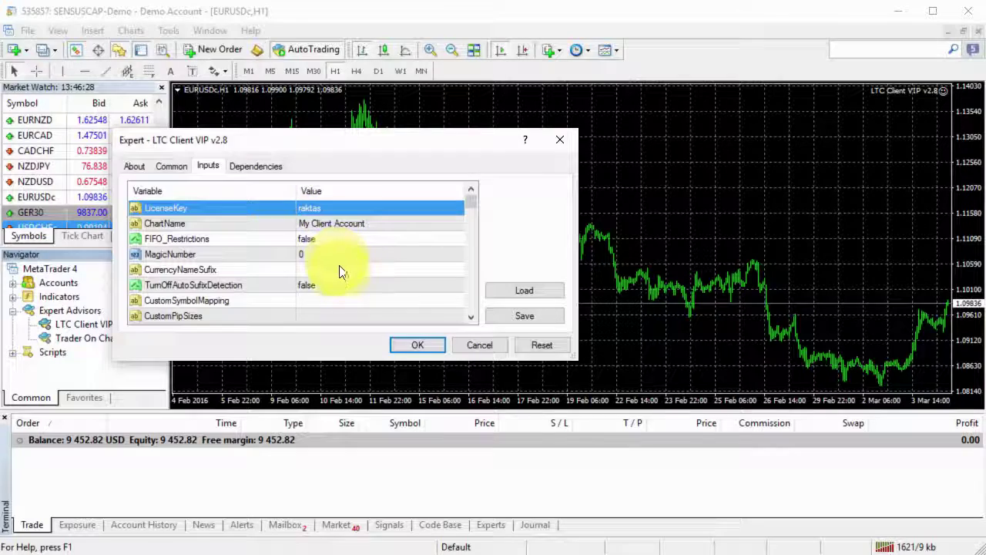
click(370, 302)
key(Down)
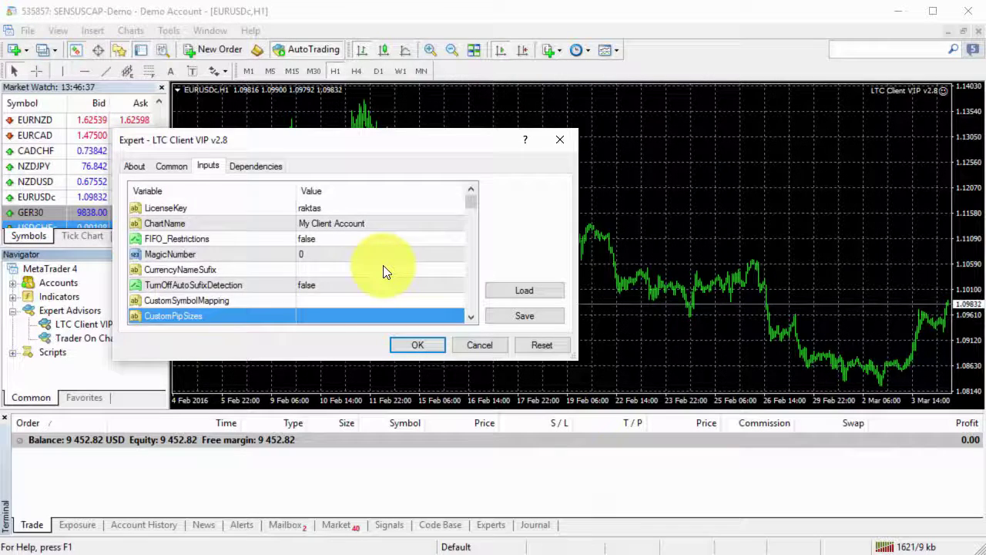
key(Down)
key(Down)
key(Down)
key(Up)
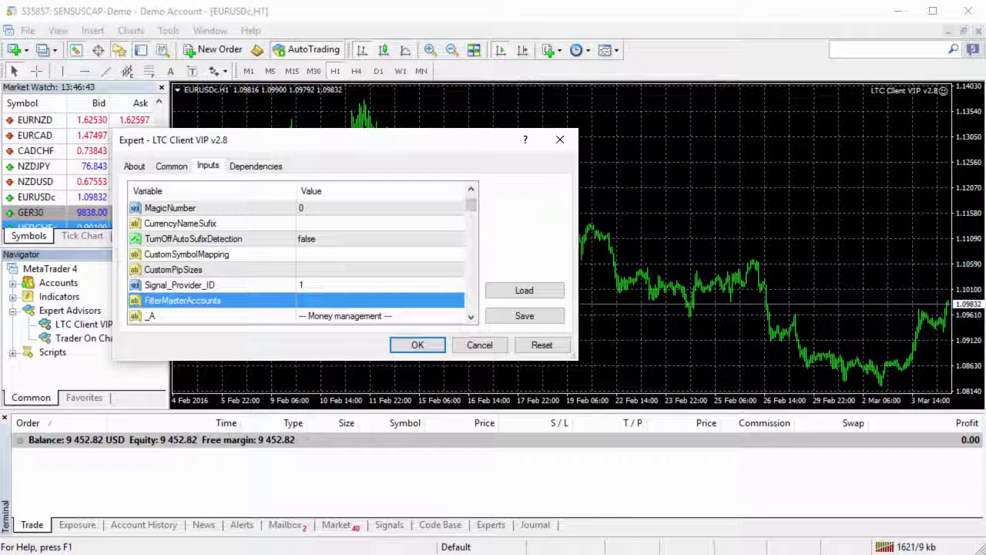
Step: Set FilterMasterAccounts to the master account's number and attach LTC Client VIP v2.8
key(alt+Tab)
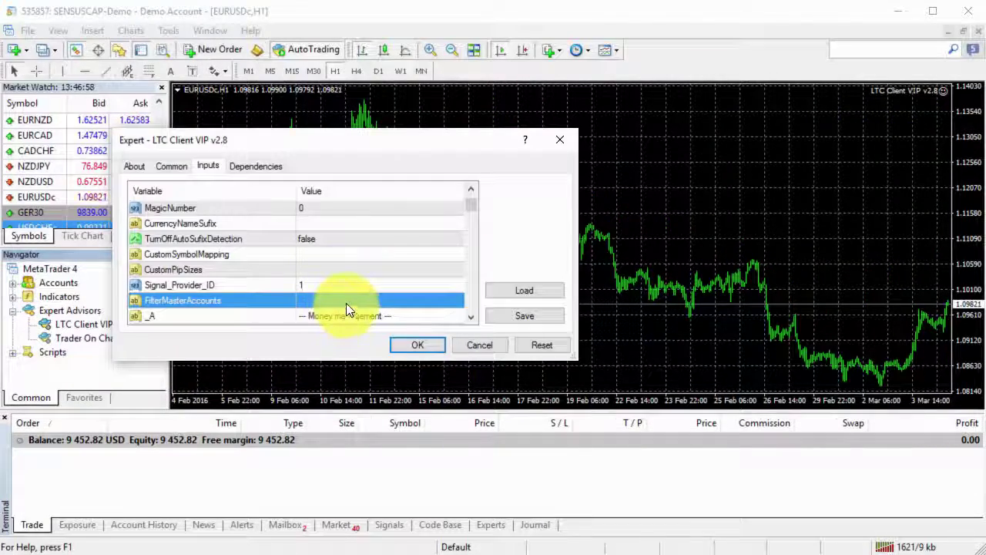
double_click(346, 302)
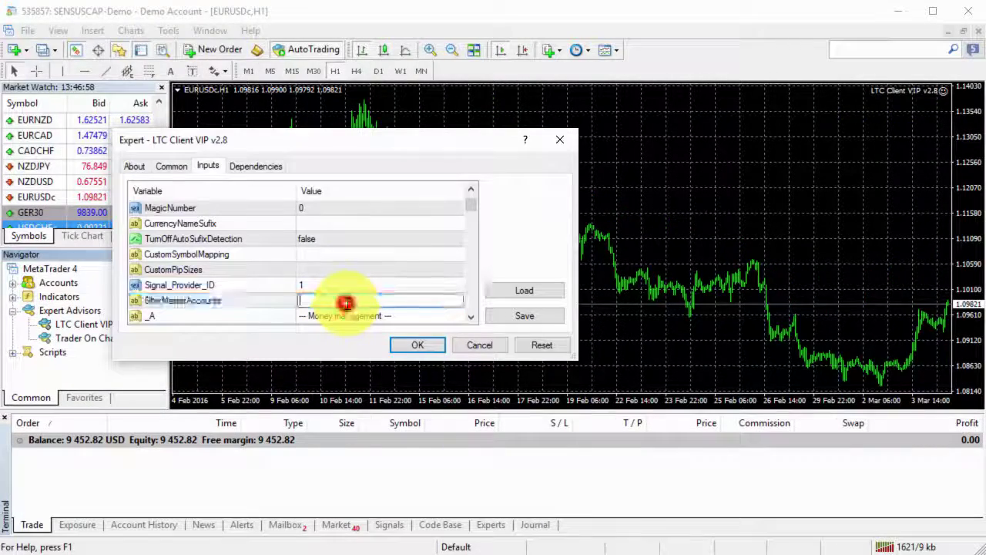
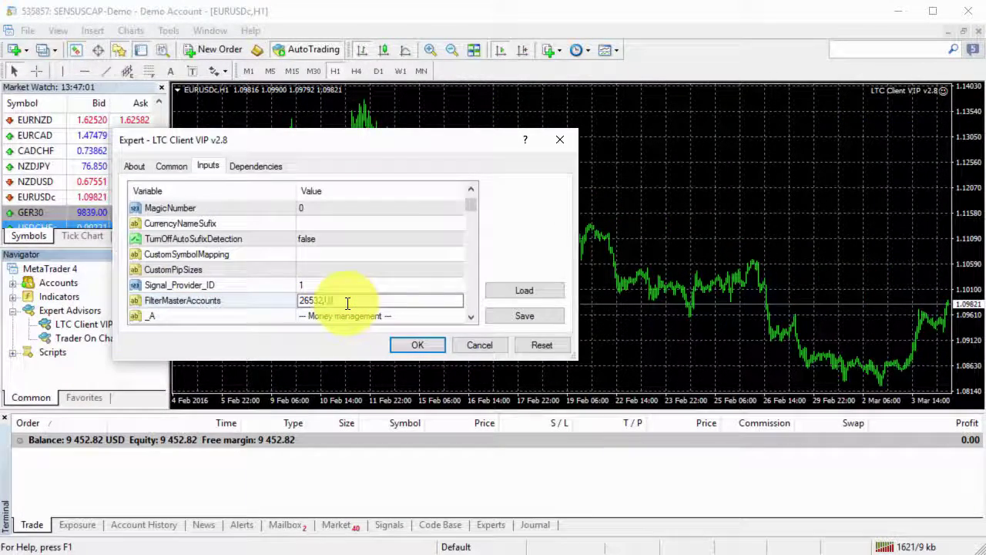
key(Return)
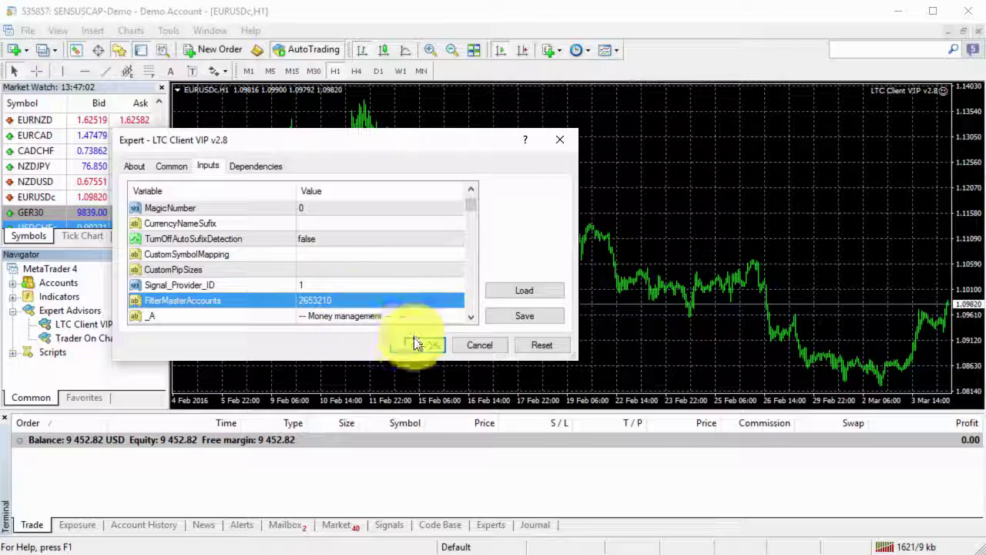
click(416, 345)
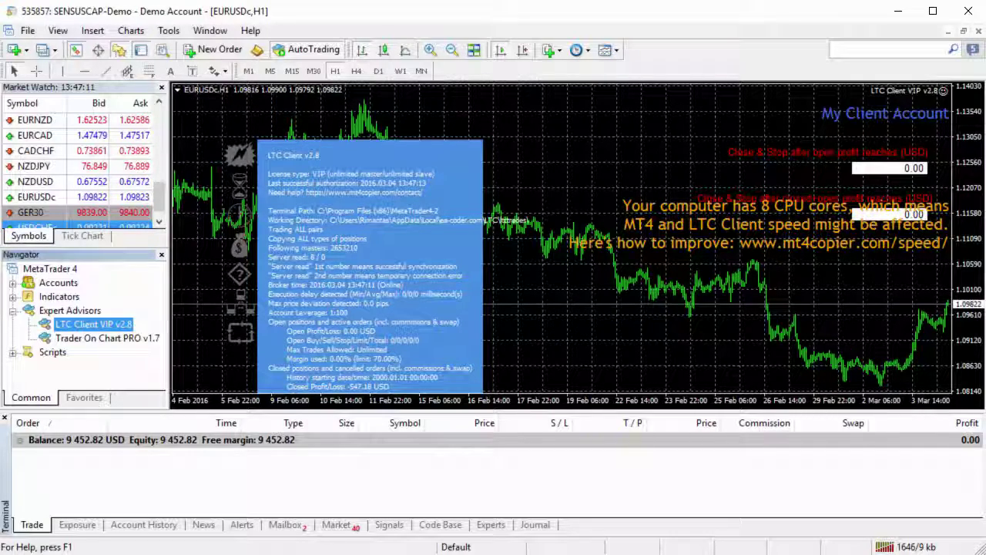
Step: Compare the order lists on the master and client terminals
key(alt+Tab)
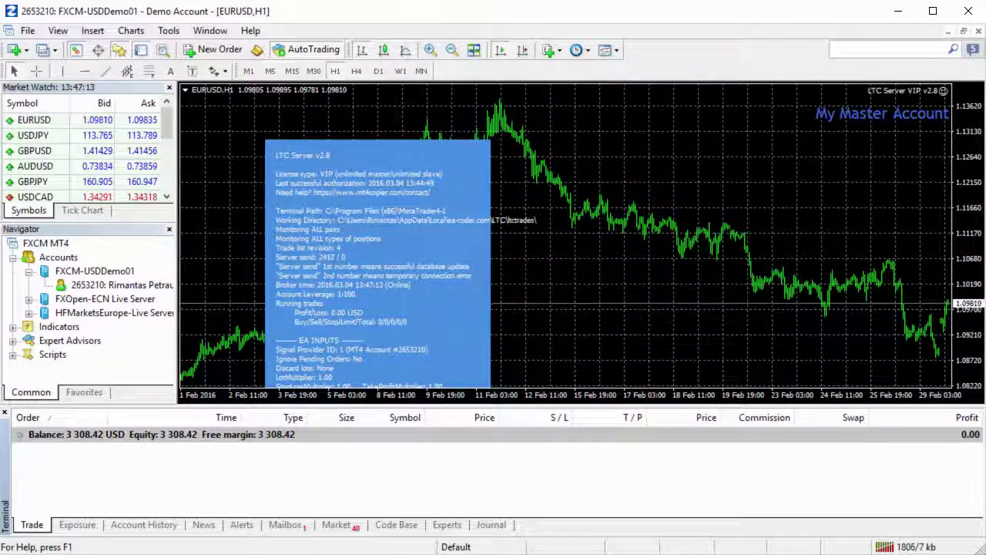
key(alt+Tab)
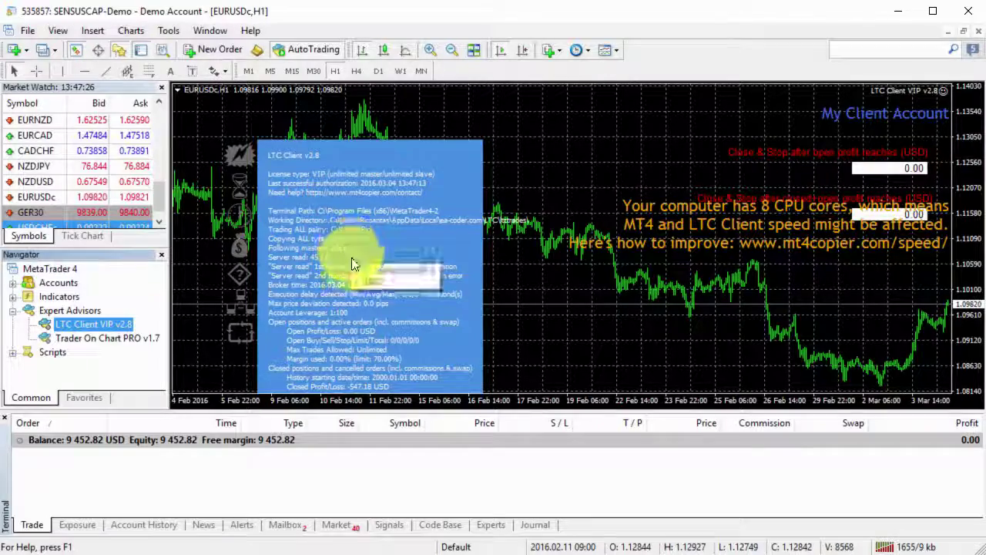
click(350, 475)
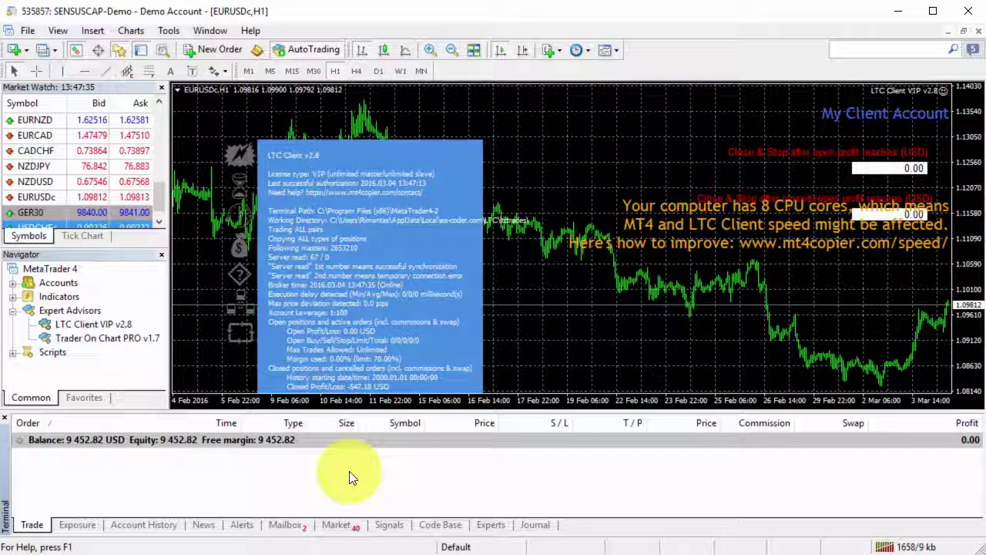
key(alt+Tab)
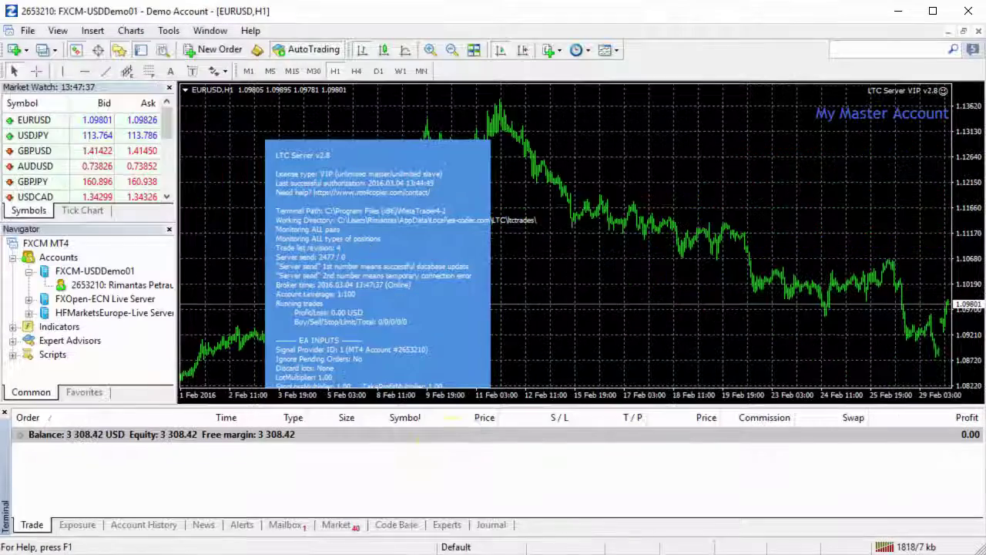
click(359, 471)
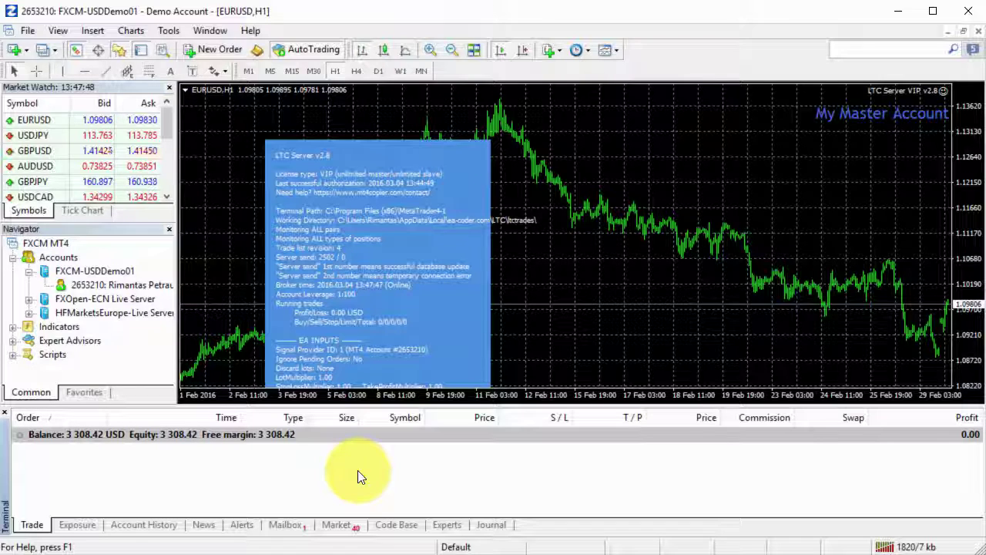
click(309, 468)
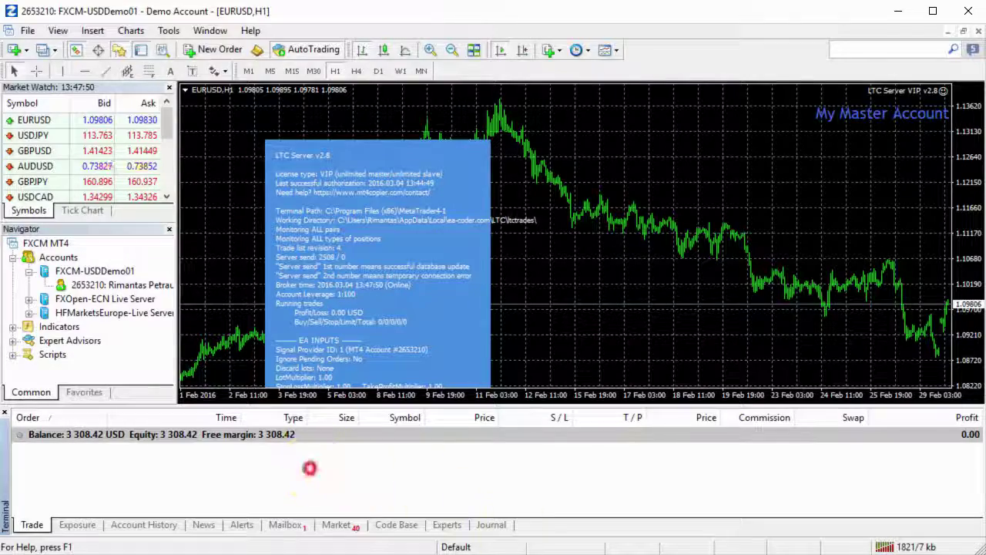
key(alt+Tab)
Step: Remove the LTC Client expert from the EURUSDc chart and cancel re-attaching it
right_click(522, 290)
click(599, 396)
click(693, 413)
drag(86, 325, 321, 275)
click(480, 343)
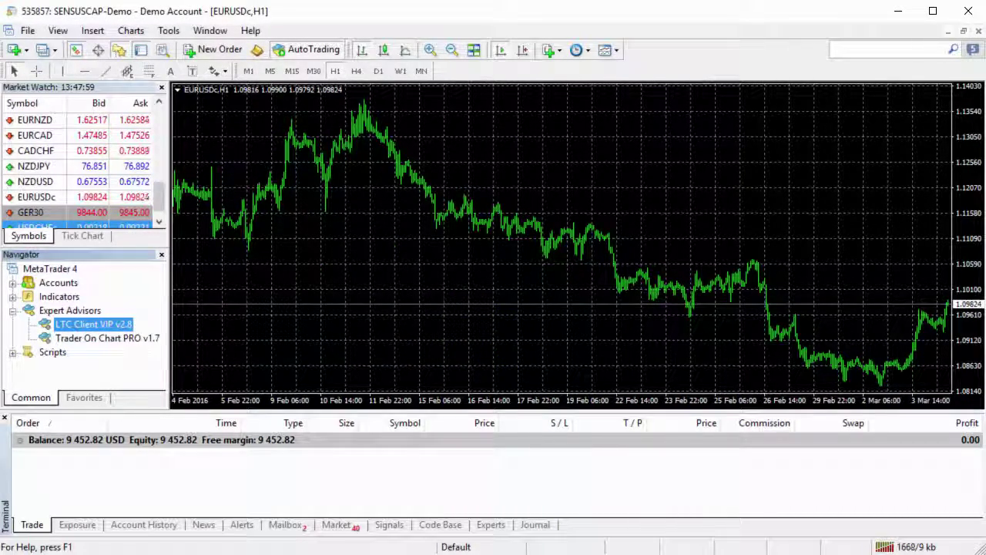
Step: Check the master terminal, then select the first four stale trade files in ltctrades
key(alt+Tab)
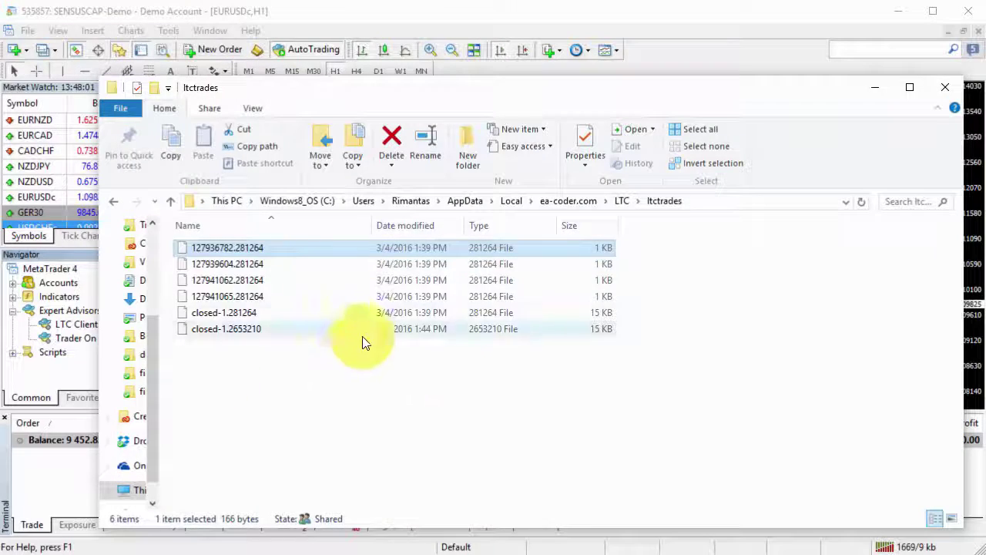
click(329, 404)
click(388, 393)
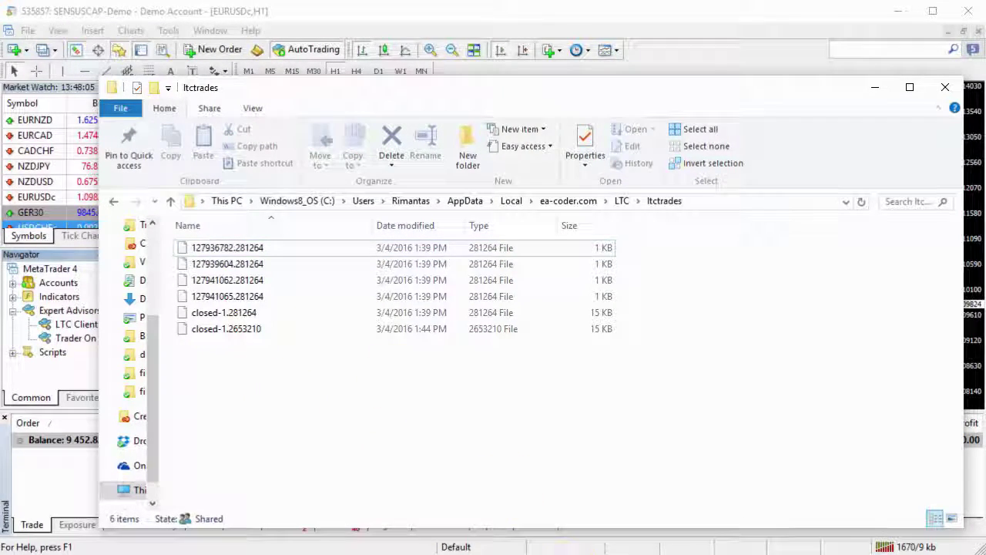
key(alt+Tab)
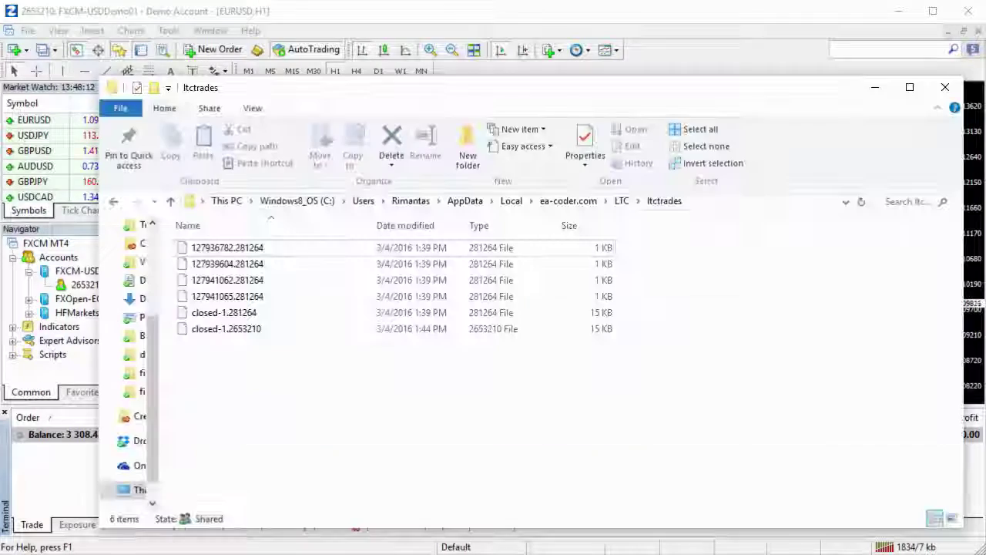
key(alt+Tab)
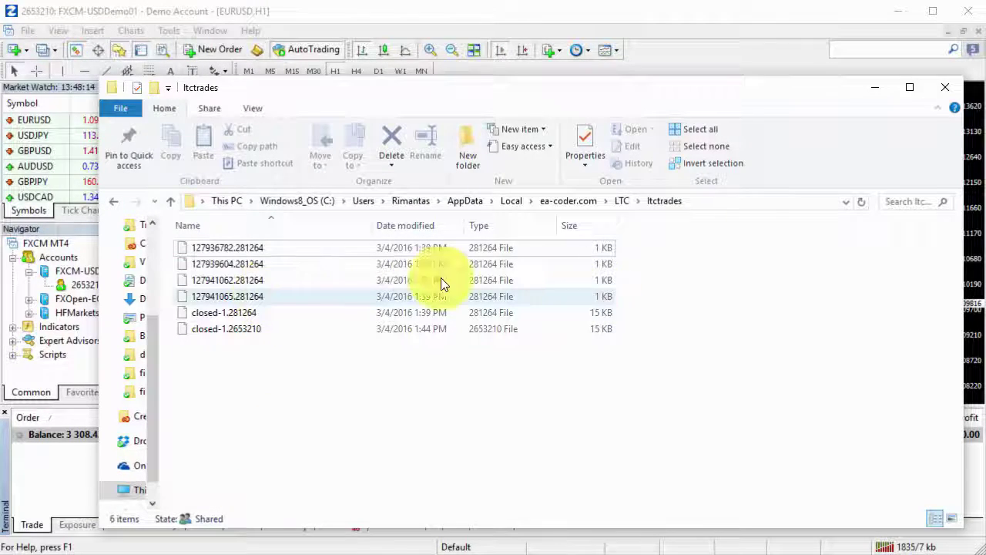
click(270, 250)
shift+click(243, 296)
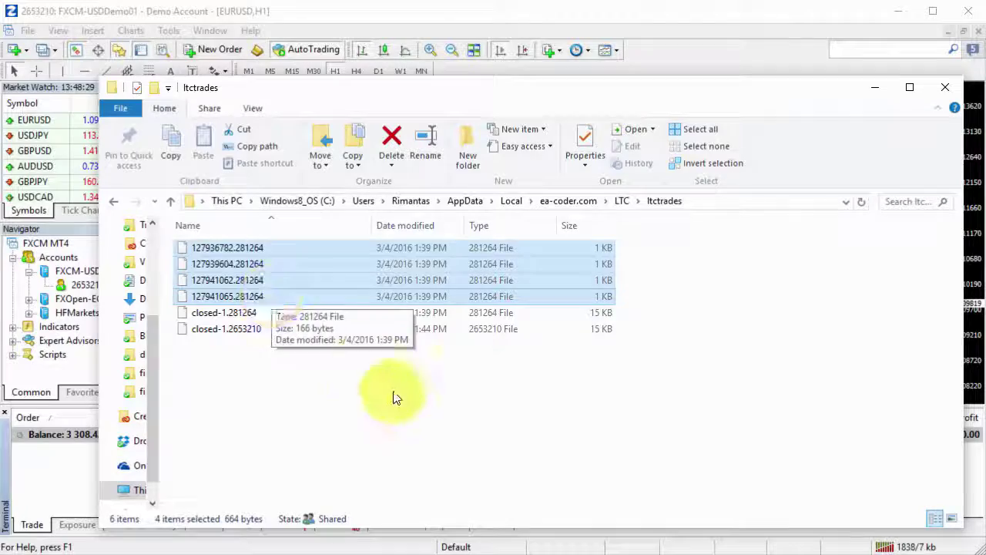
Step: Place a 0.01-lot EURUSD market buy on the master account
key(alt+F4)
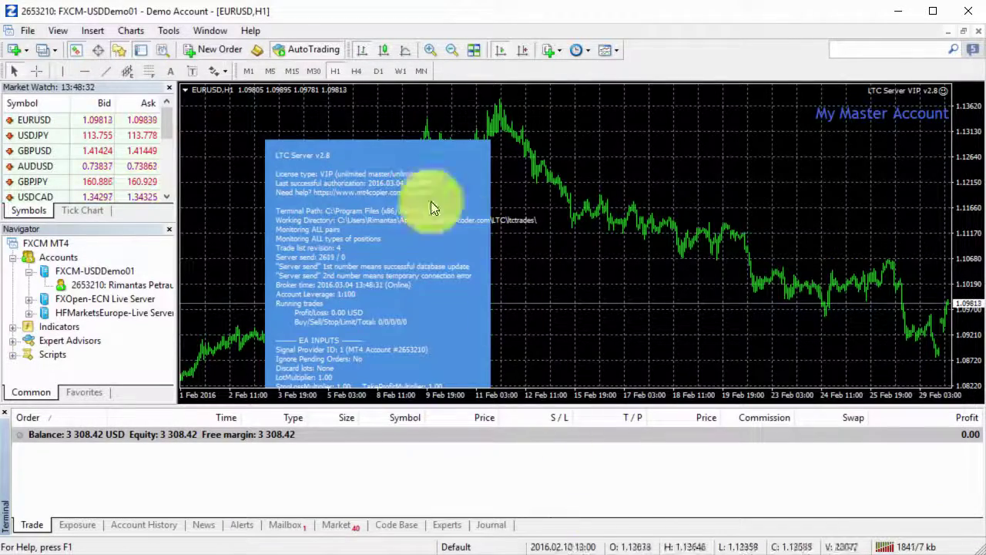
click(224, 49)
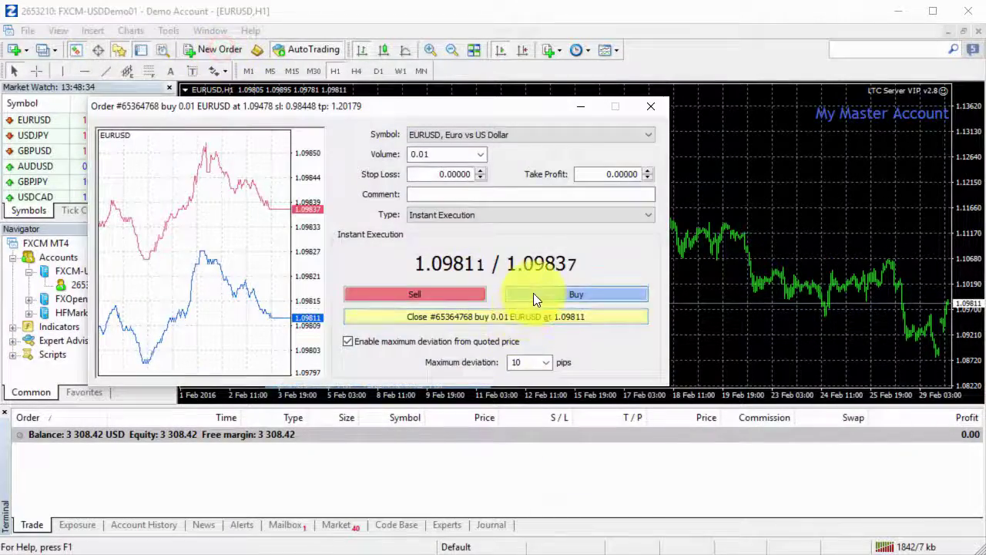
click(533, 293)
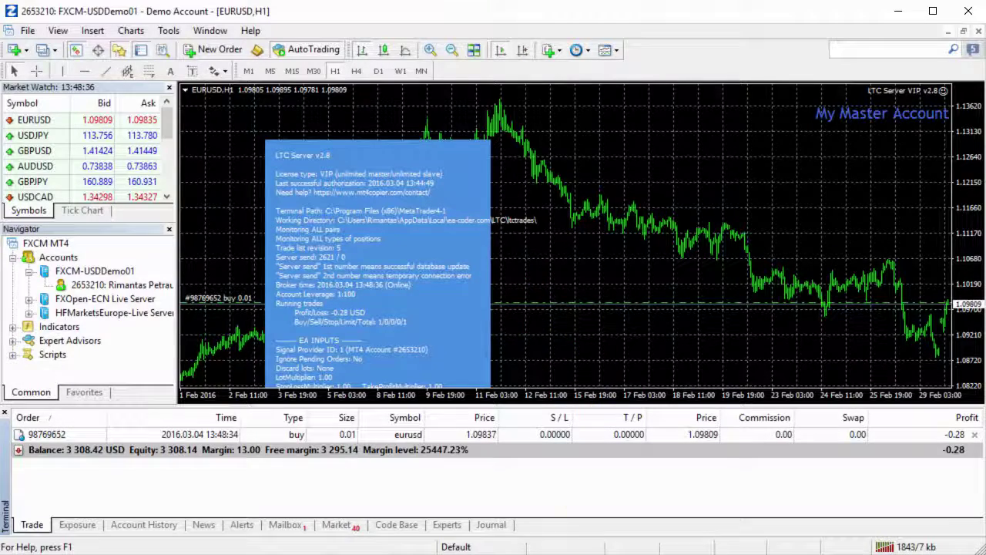
Step: Permanently delete the four old 281264 order files from ltctrades
key(alt+Tab)
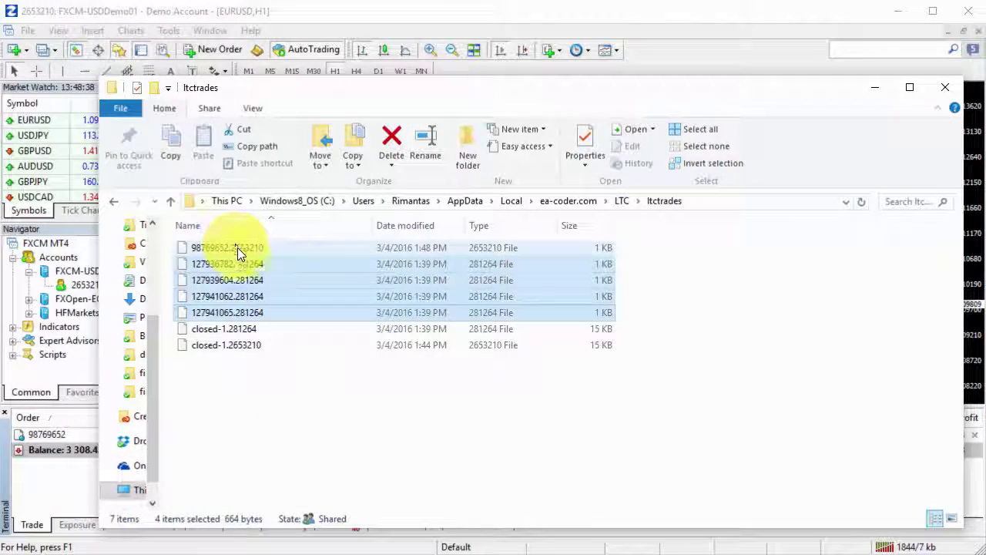
click(238, 247)
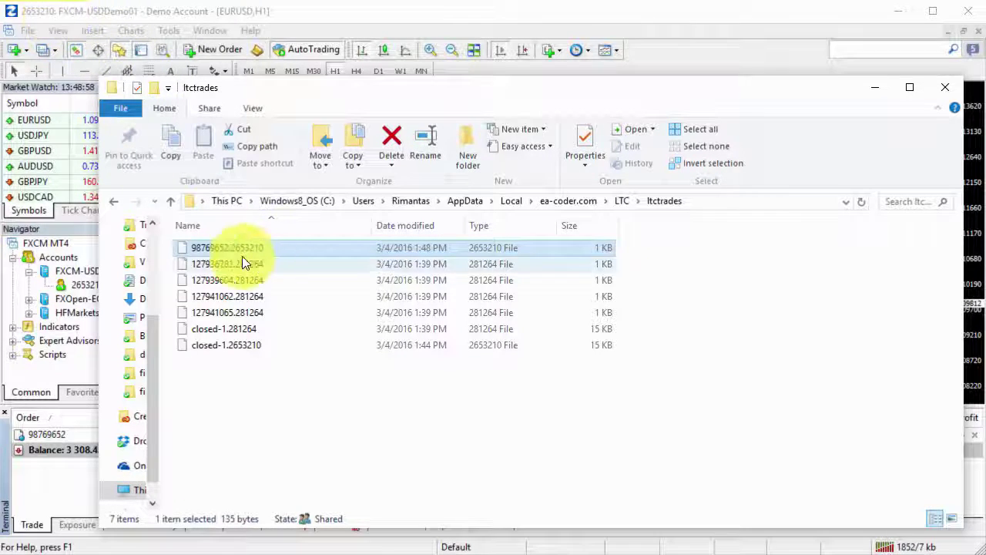
click(266, 263)
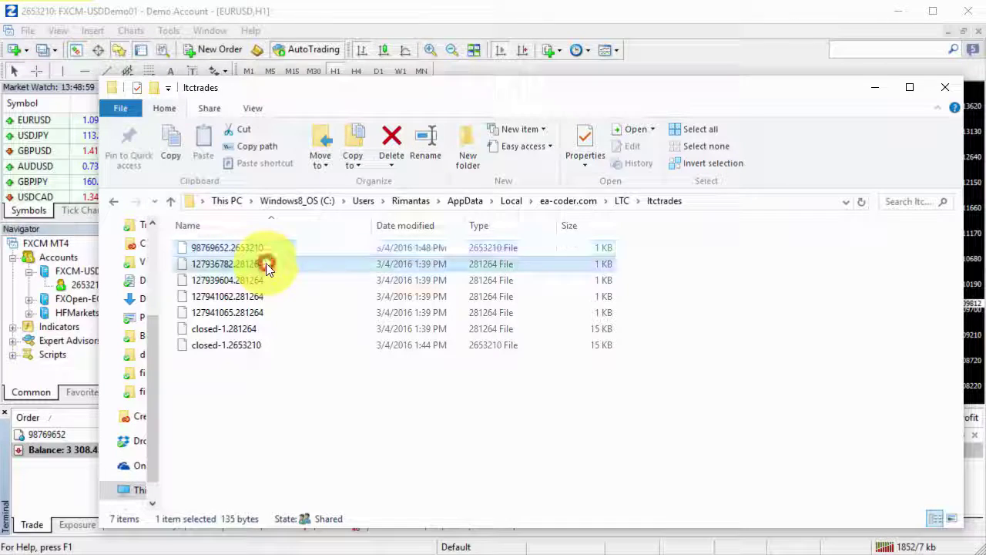
shift+click(270, 312)
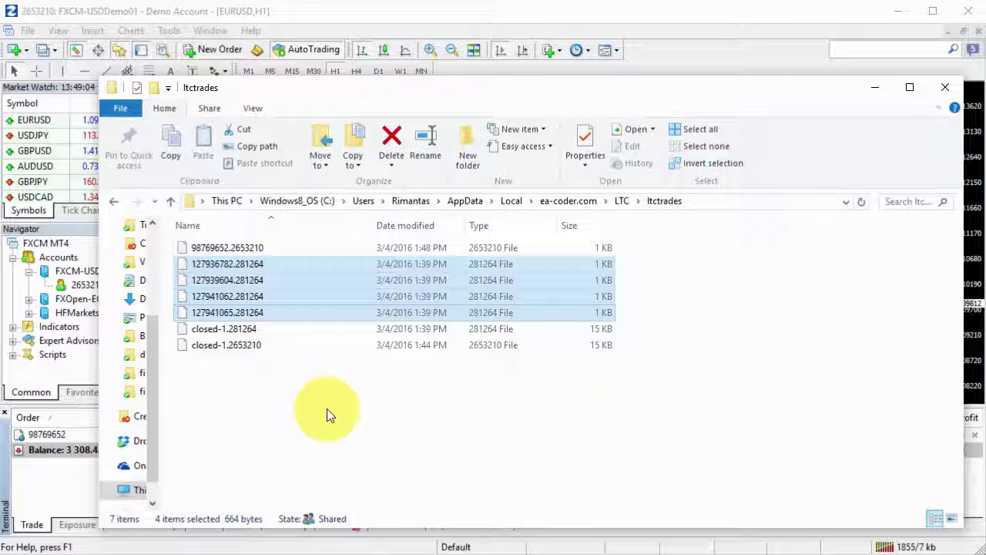
key(shift+Delete)
key(Return)
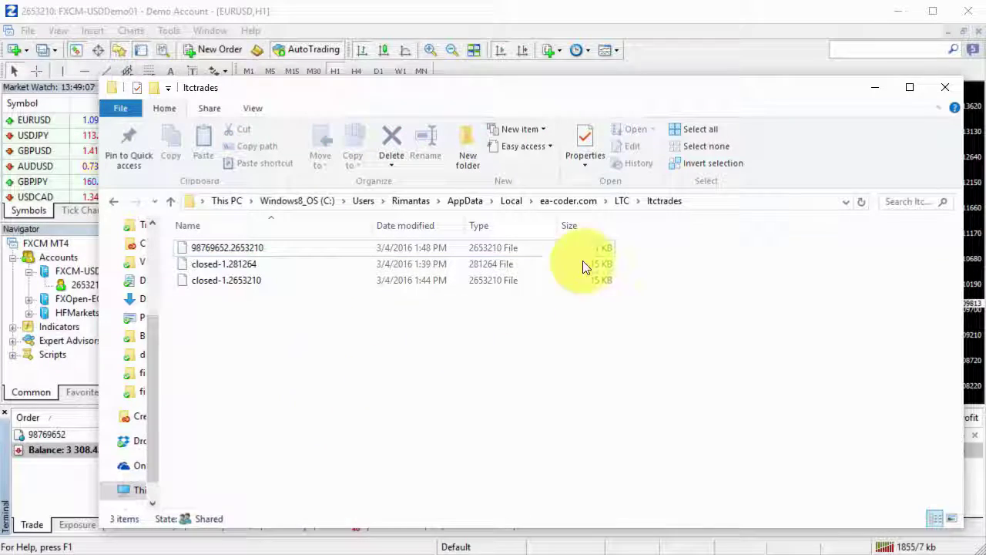
Step: Close the ltctrades folder and attach LTC Client VIP v2.8 to the client EURUSDc chart
click(945, 87)
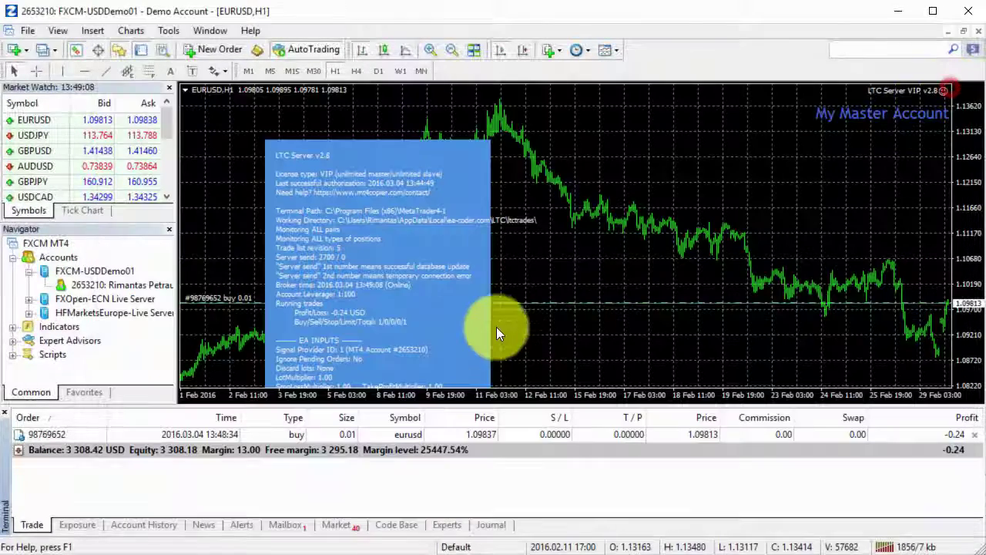
click(663, 551)
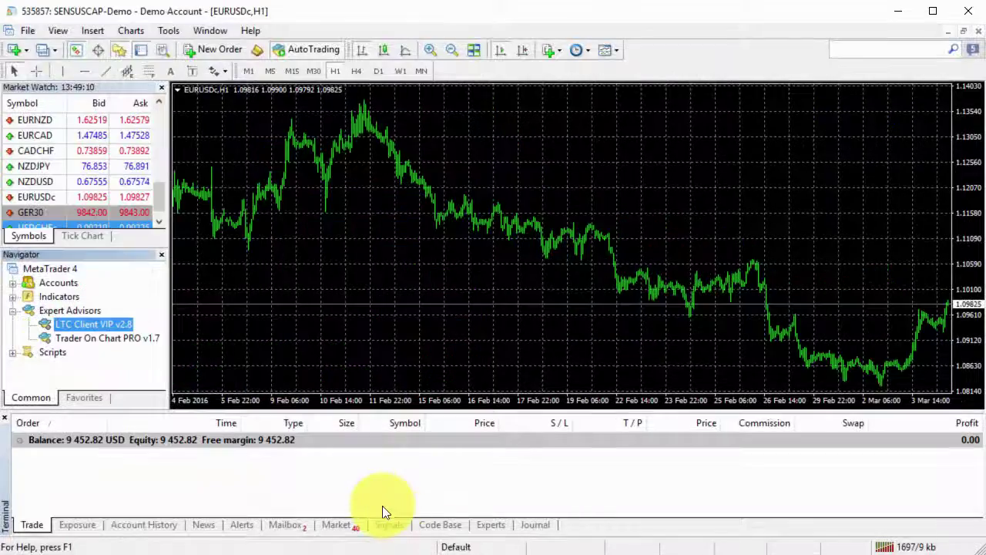
double_click(112, 327)
Step: Enter the licence key as the LicenseKey input and start the expert
click(363, 206)
click(366, 208)
key(Return)
click(418, 346)
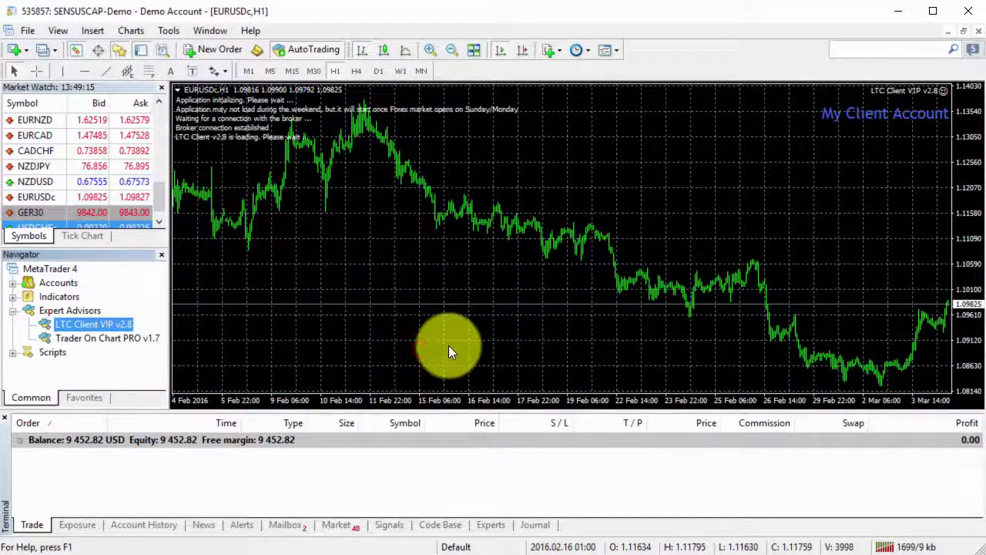